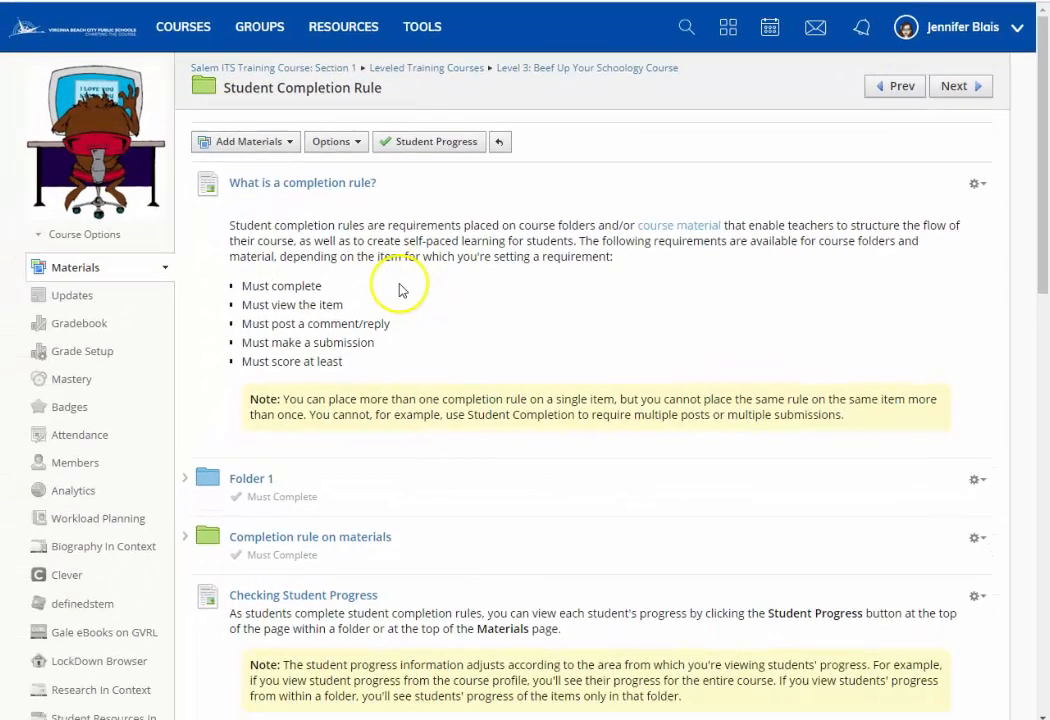
- Start a new folder titled "folder3" in Student Completion Rule and set its availability to Published during date range
scroll(360, 364, down, 3)
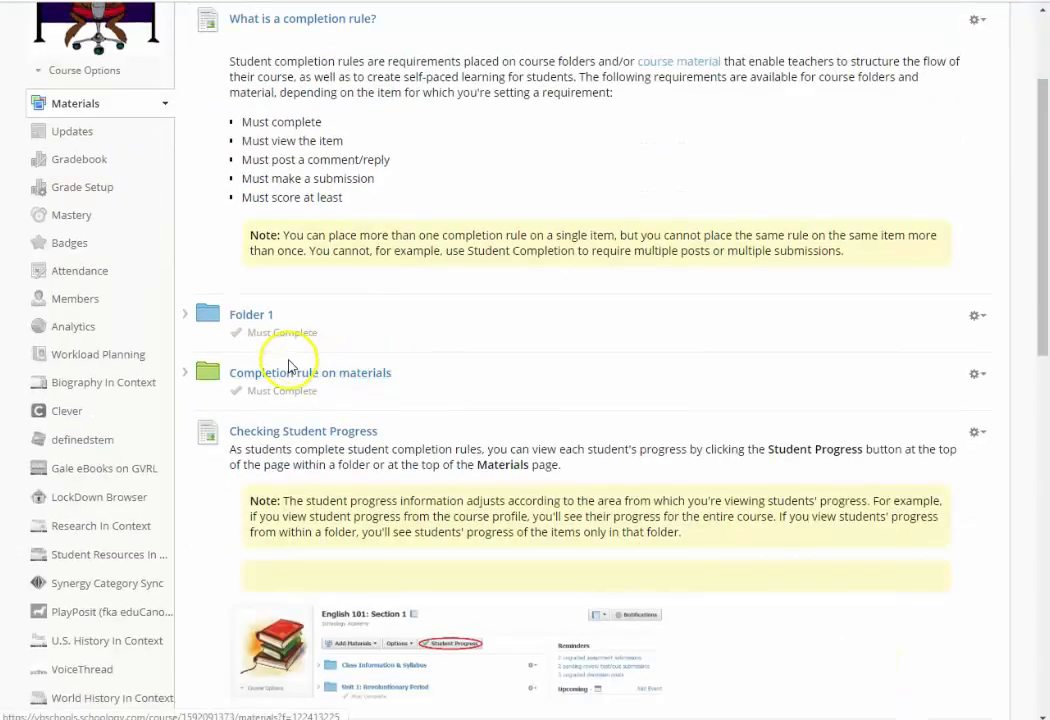
click(438, 295)
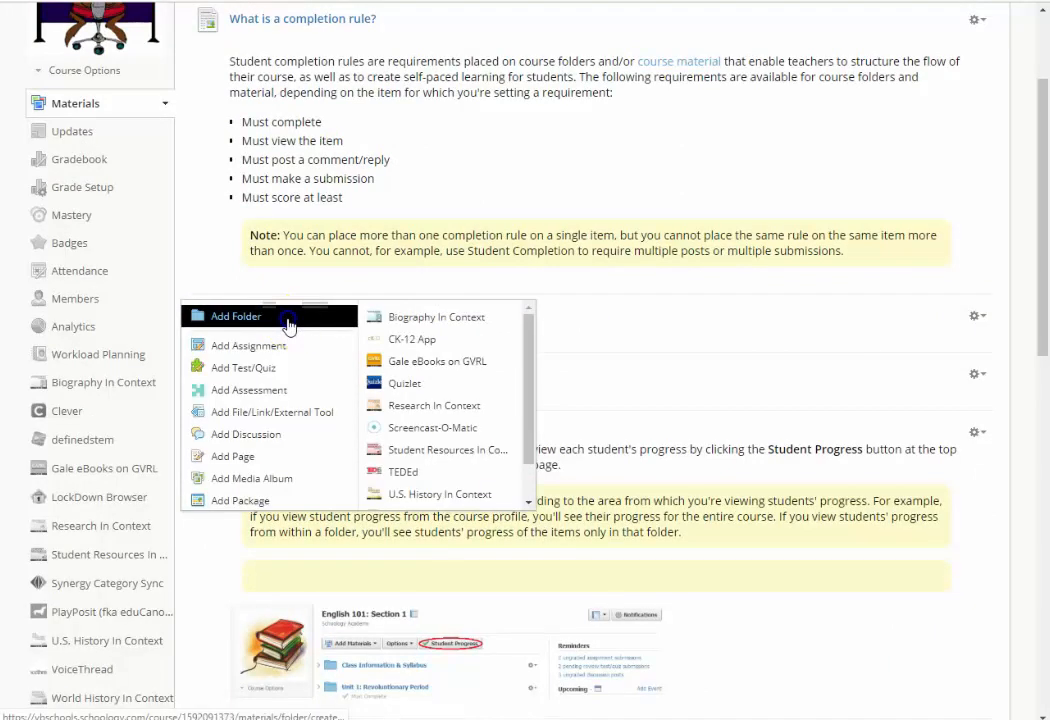
click(287, 316)
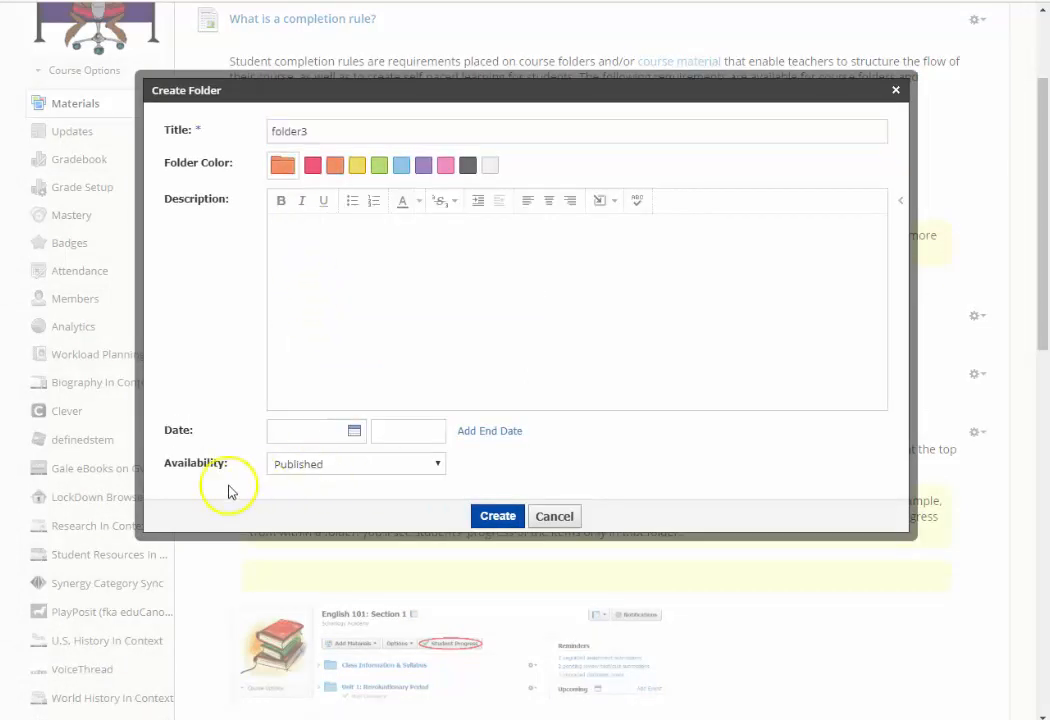
click(435, 466)
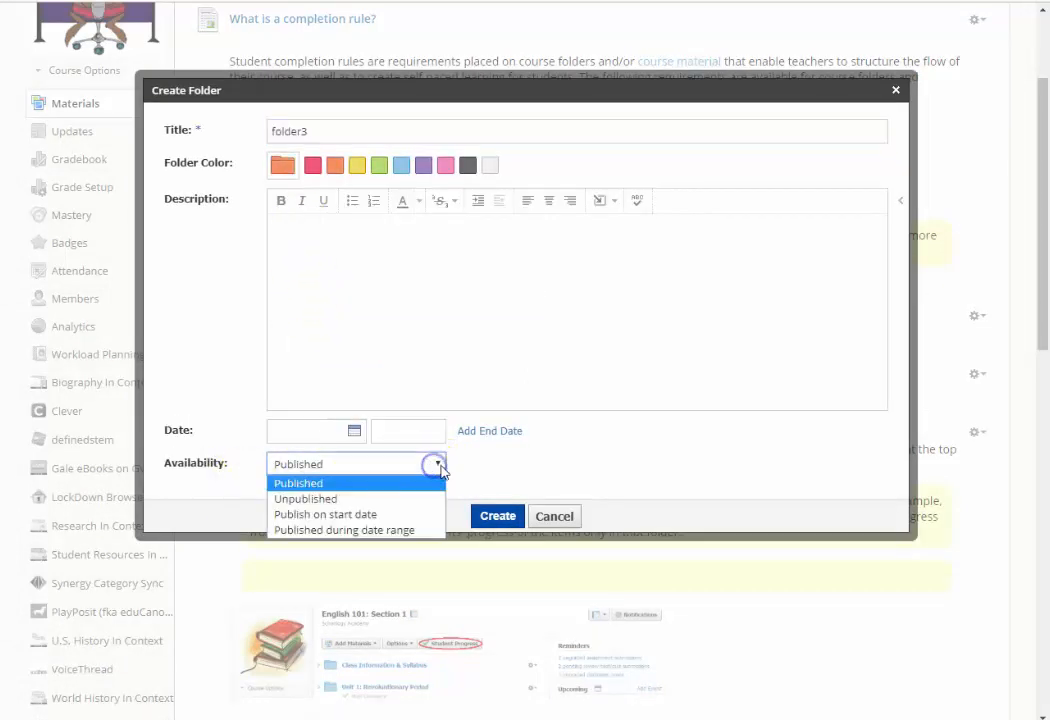
click(386, 531)
- Set the new folder's start date to 1/14/19 and its end date to 1/18/19
scroll(540, 466, down, 1)
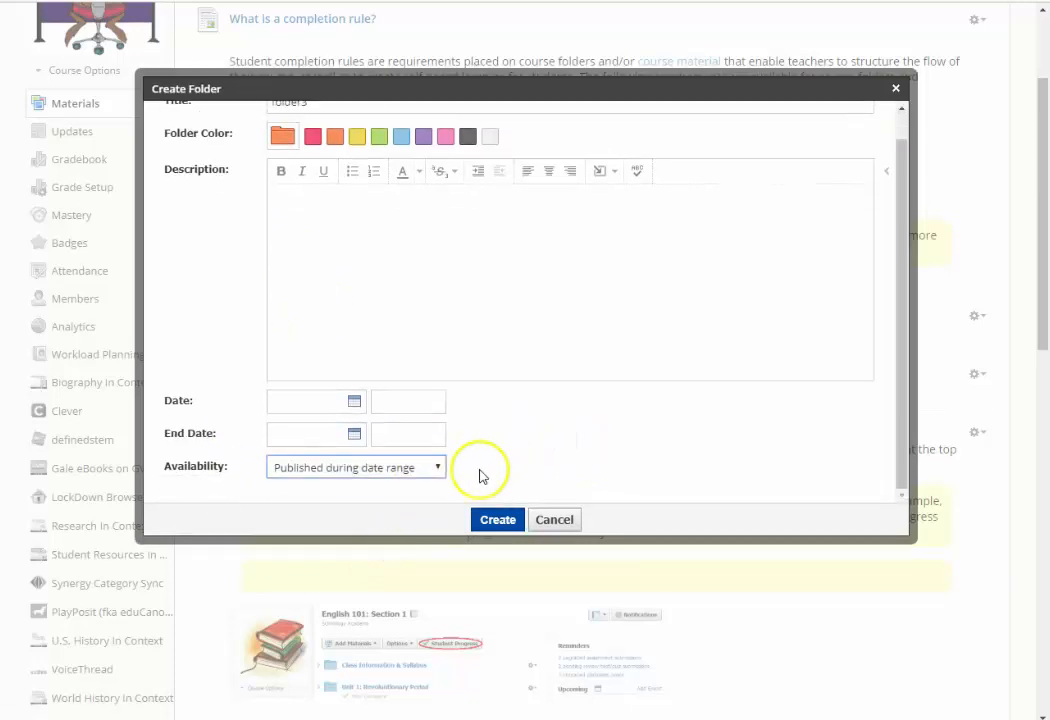
scroll(370, 400, down, 2)
click(300, 321)
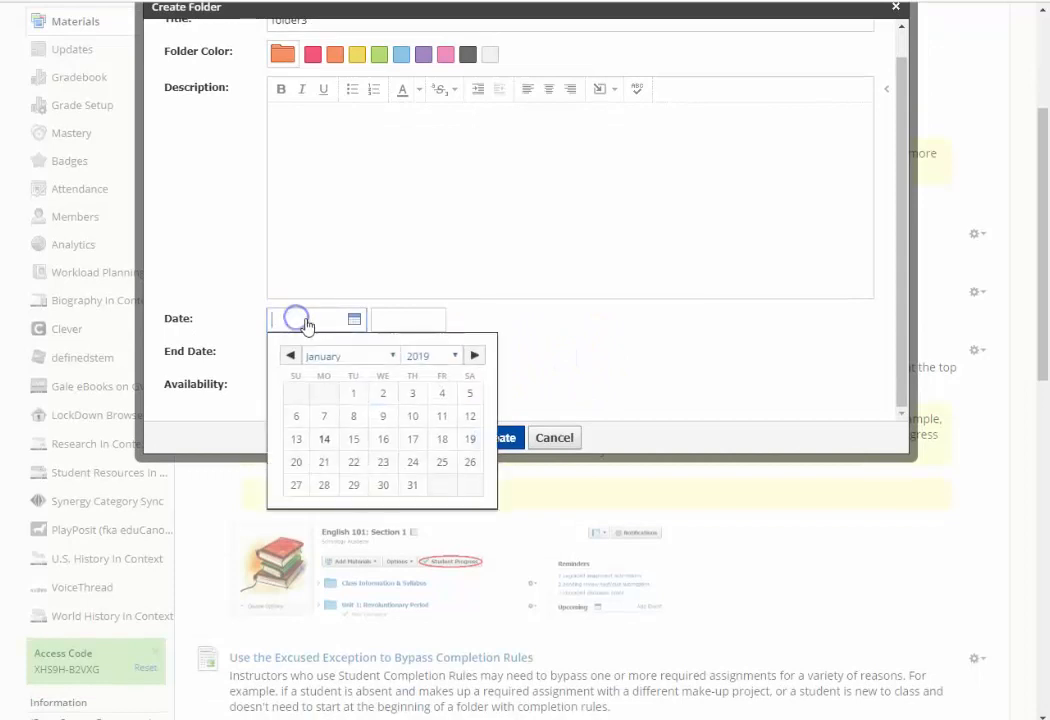
click(329, 445)
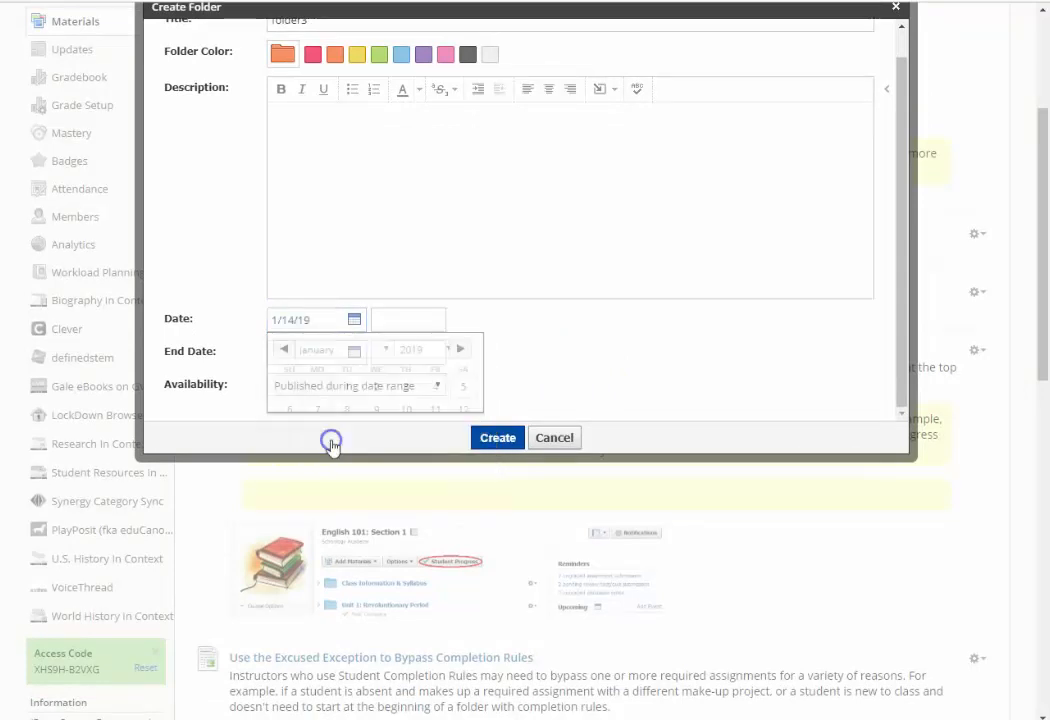
click(311, 357)
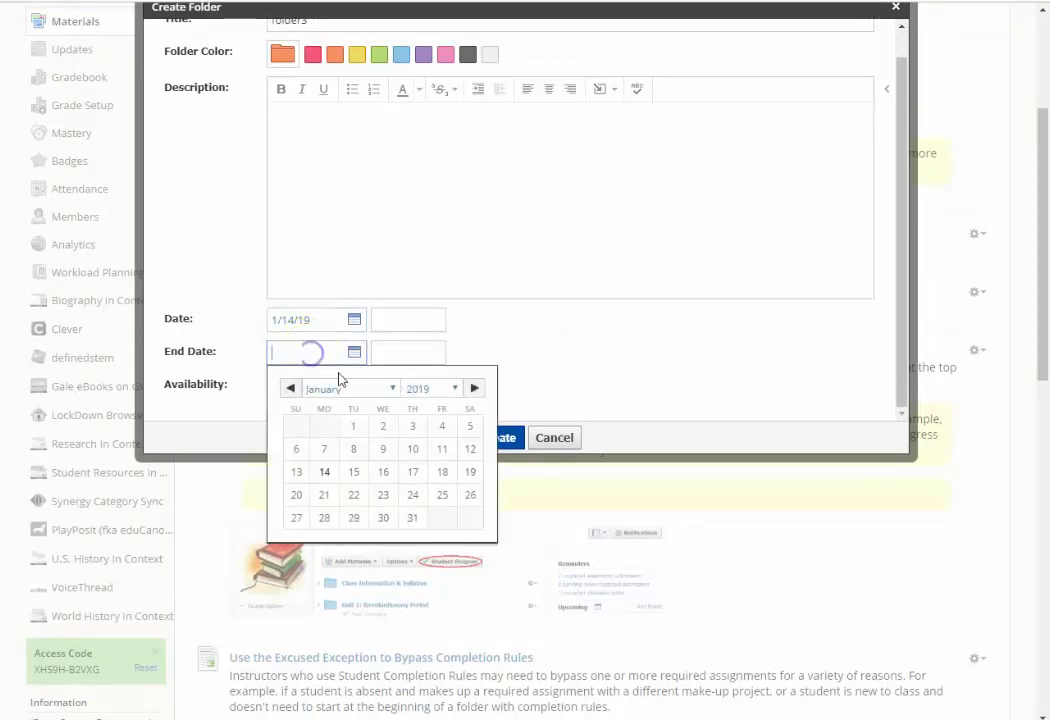
click(442, 468)
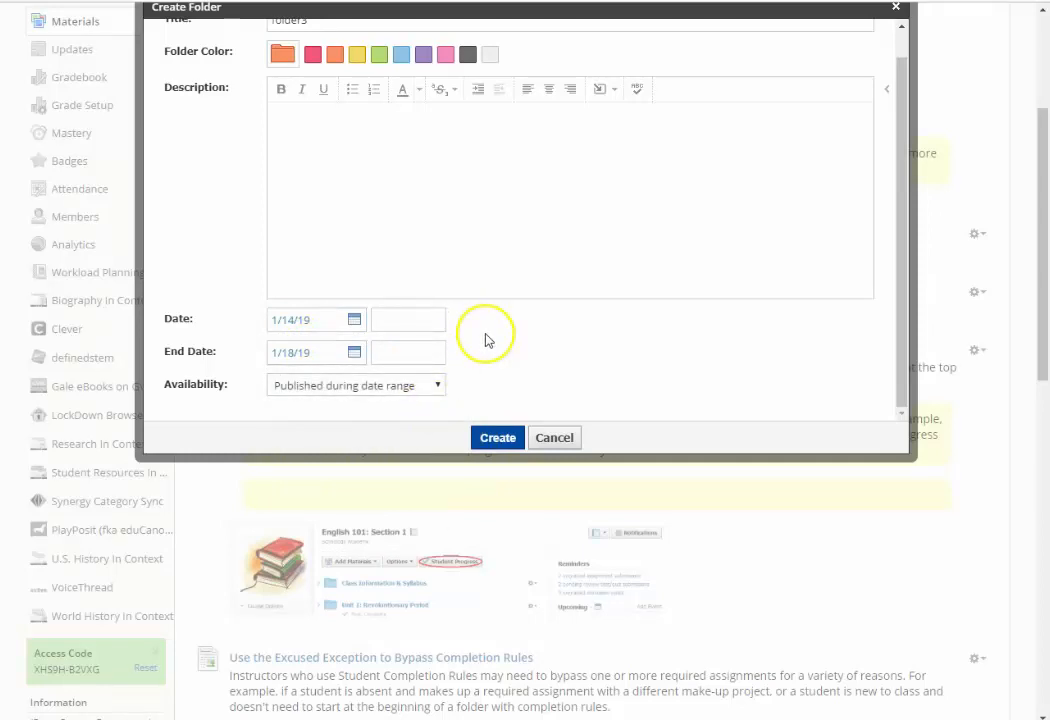
- Enter "ge" as the folder's description and create the folder
scroll(492, 352, up, 1)
scroll(591, 412, up, 2)
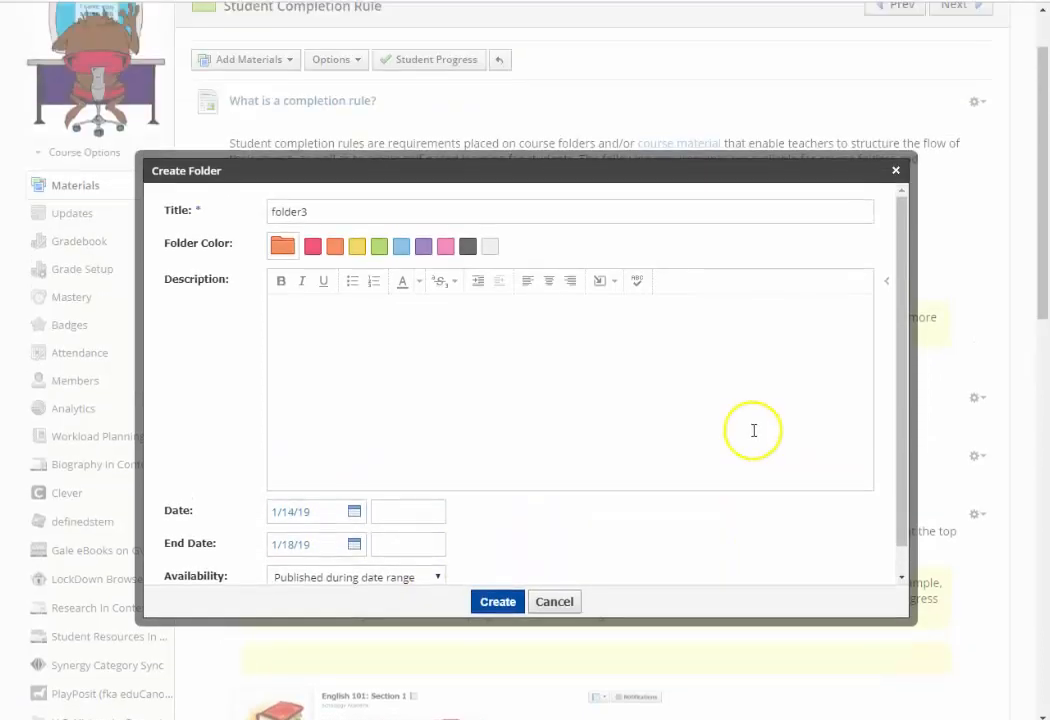
scroll(560, 470, down, 1)
scroll(506, 494, down, 1)
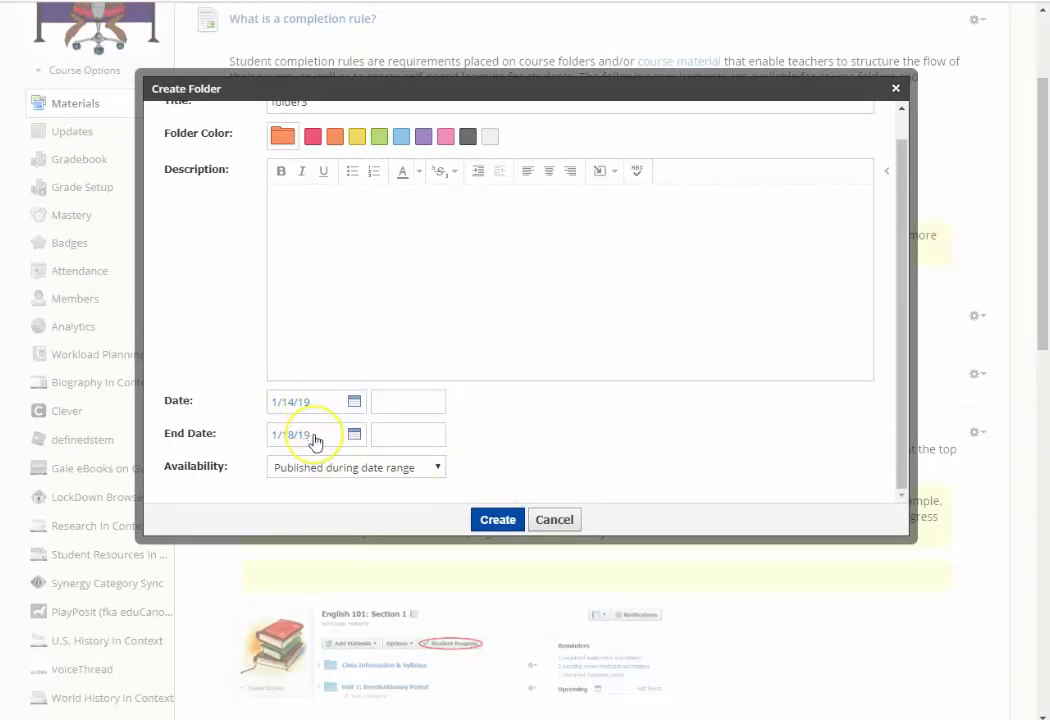
click(323, 222)
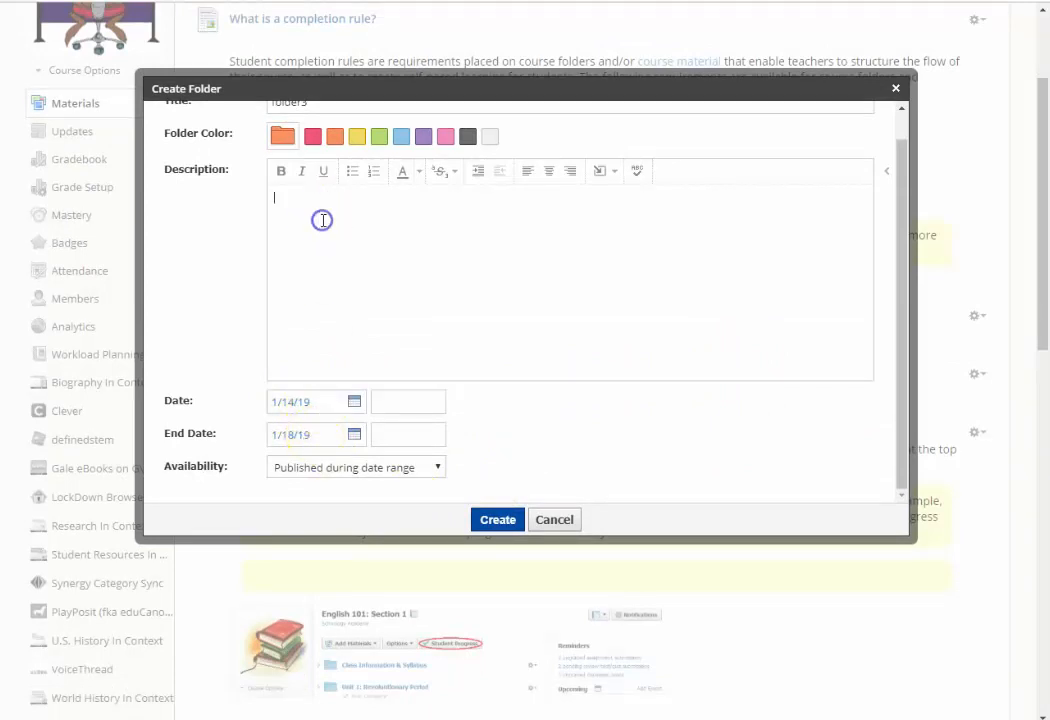
text(ge)
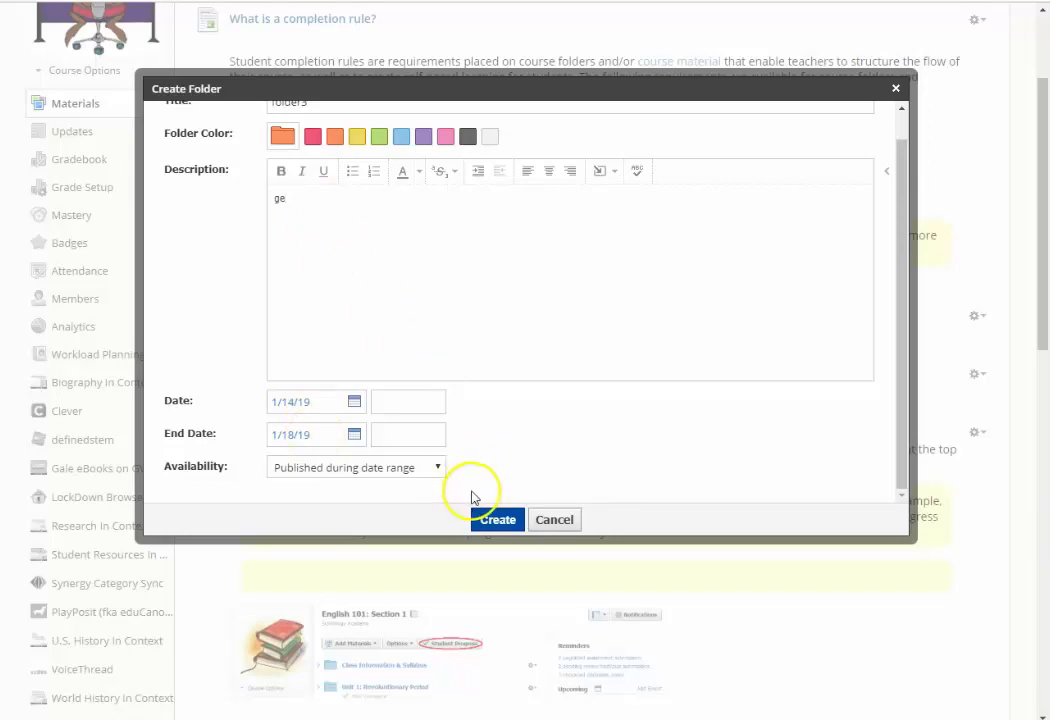
click(497, 520)
- Open the Completion rule on materials folder, view its Review Material subfolder, and return to the parent folder
click(345, 290)
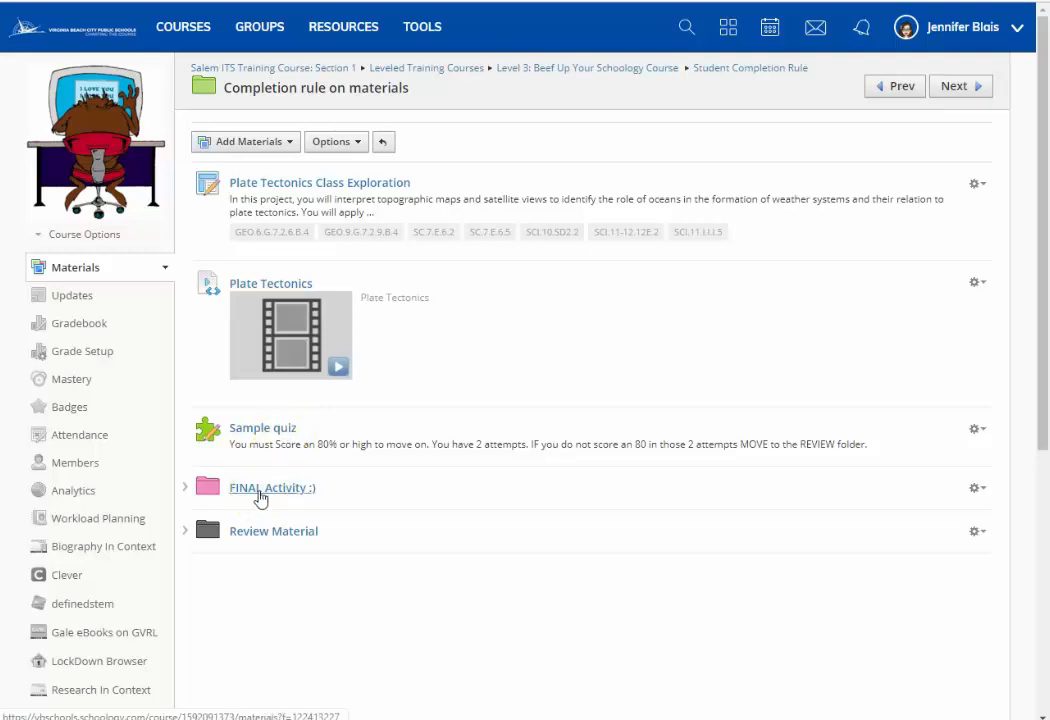
click(242, 532)
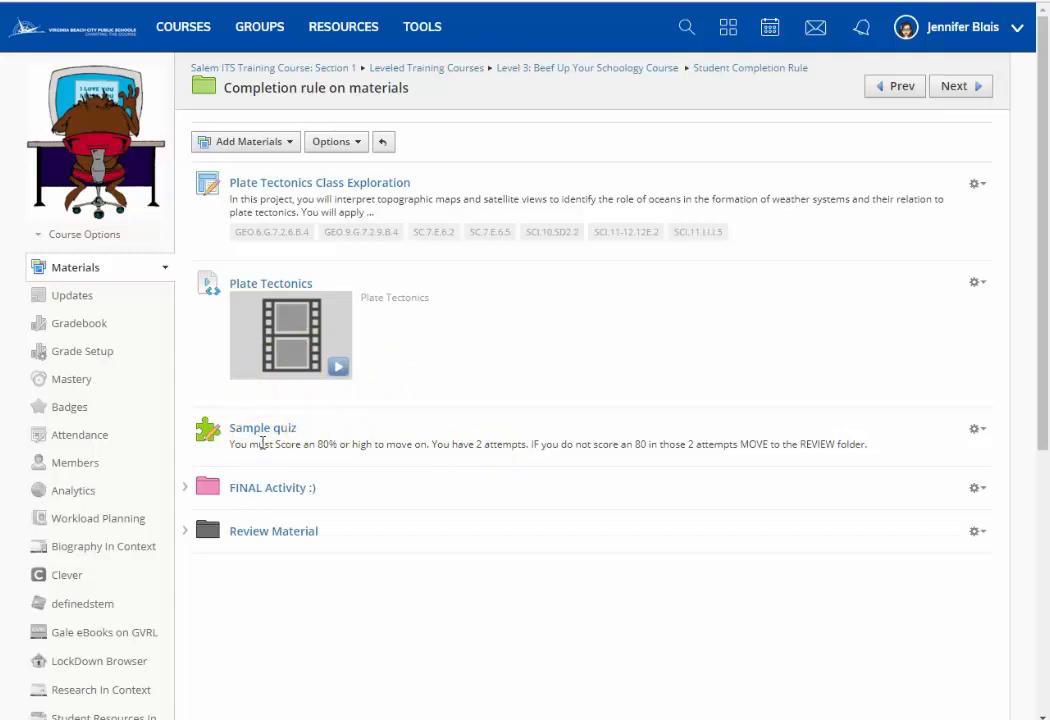
click(274, 540)
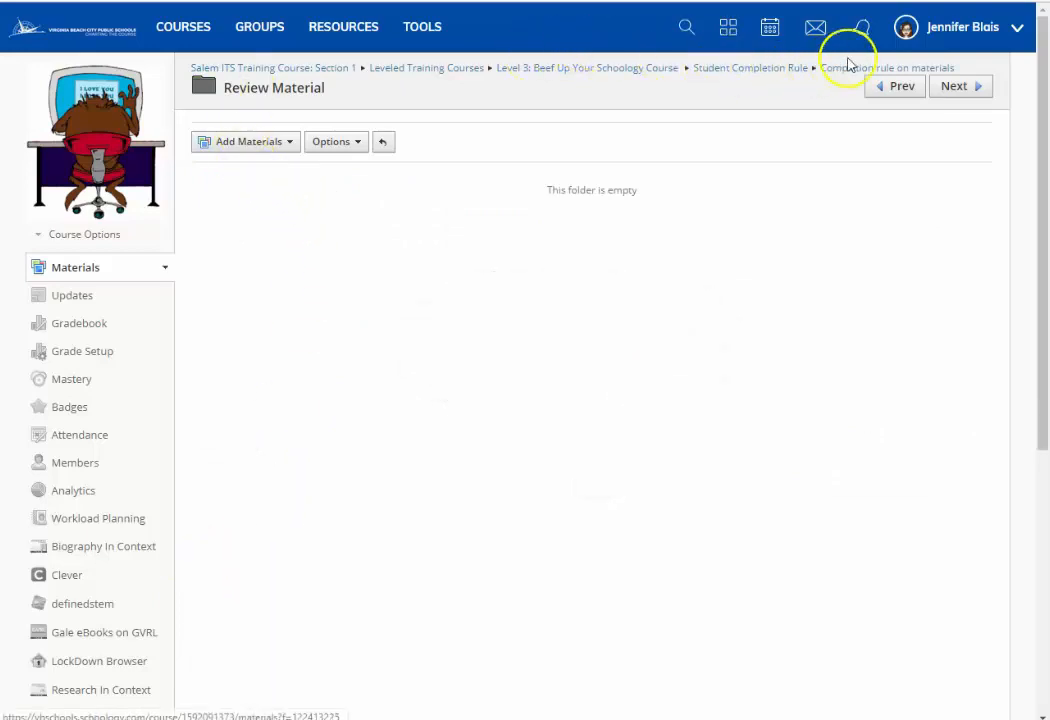
click(848, 68)
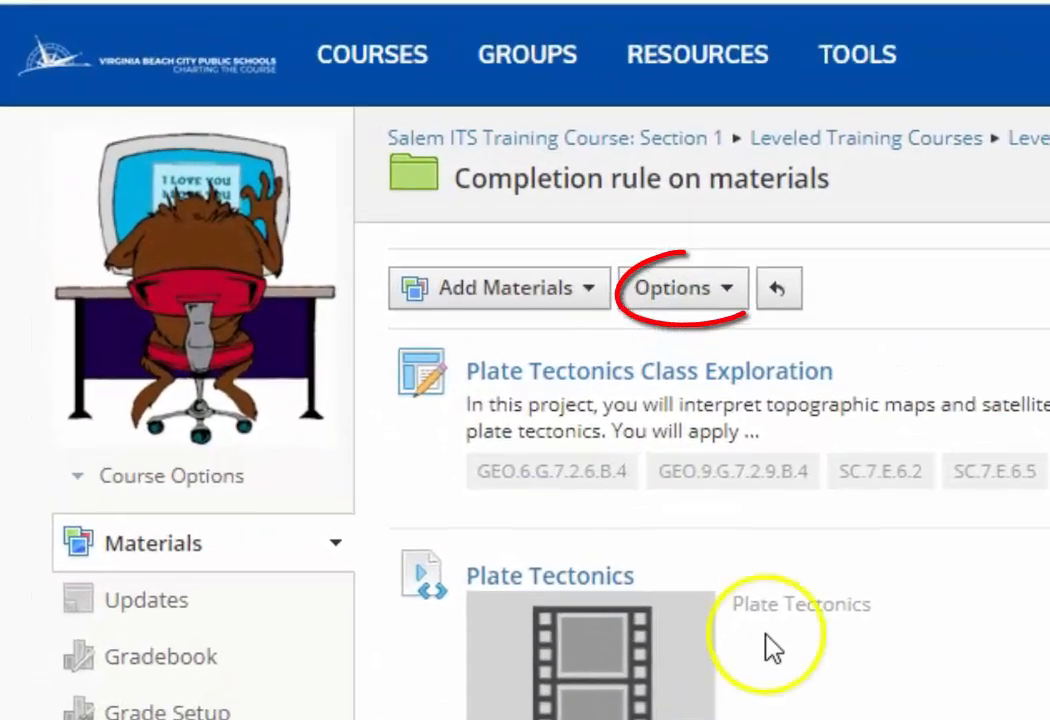
- Open the folder's student completion rules and add a requirement that members make a submission for Plate Tectonics Class Exploration
click(701, 298)
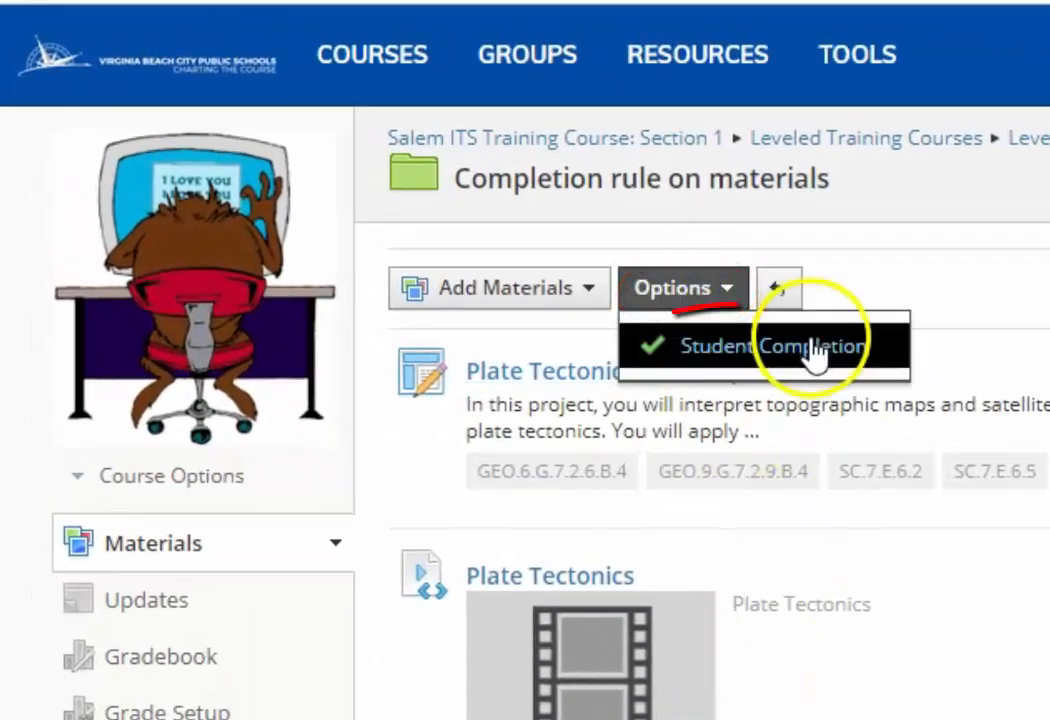
click(800, 347)
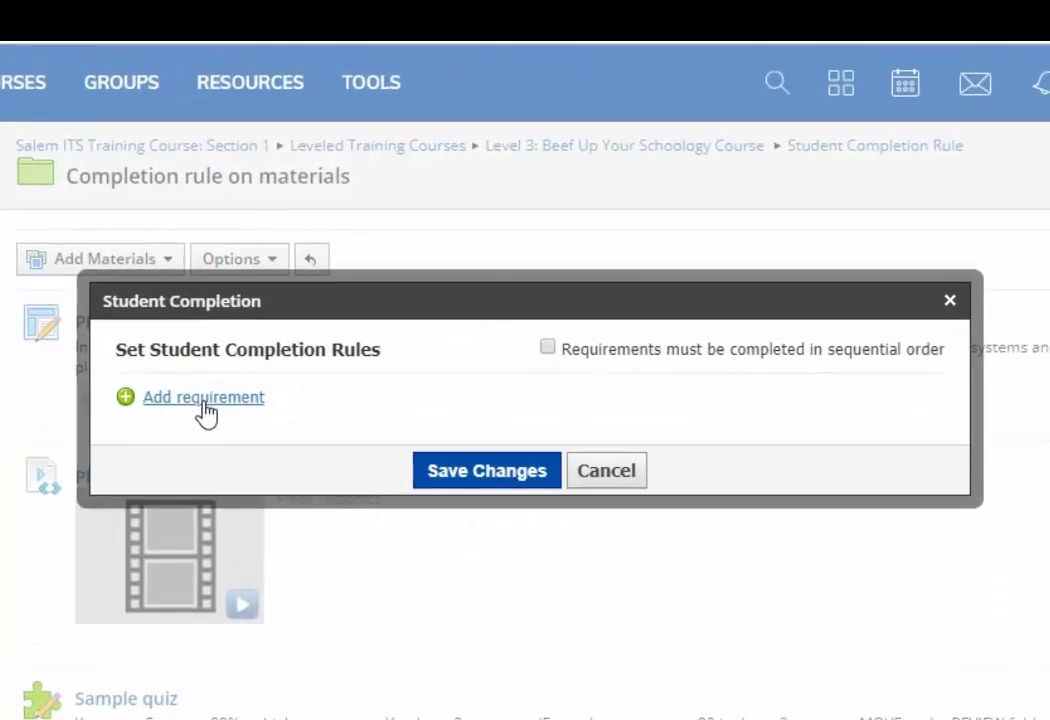
click(203, 399)
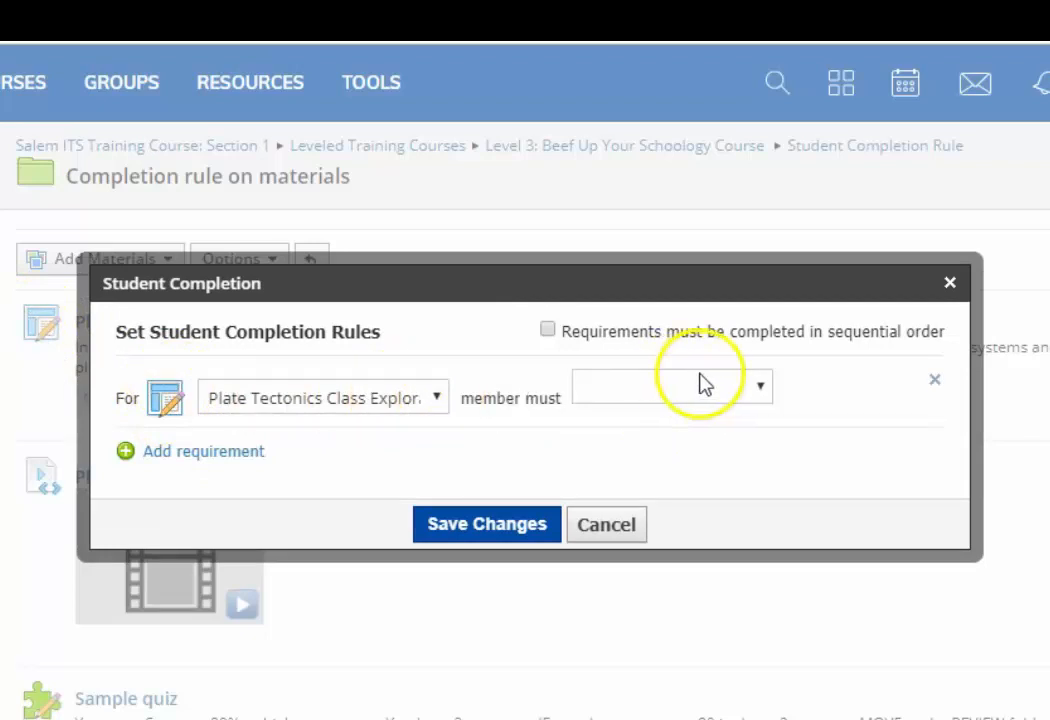
click(763, 386)
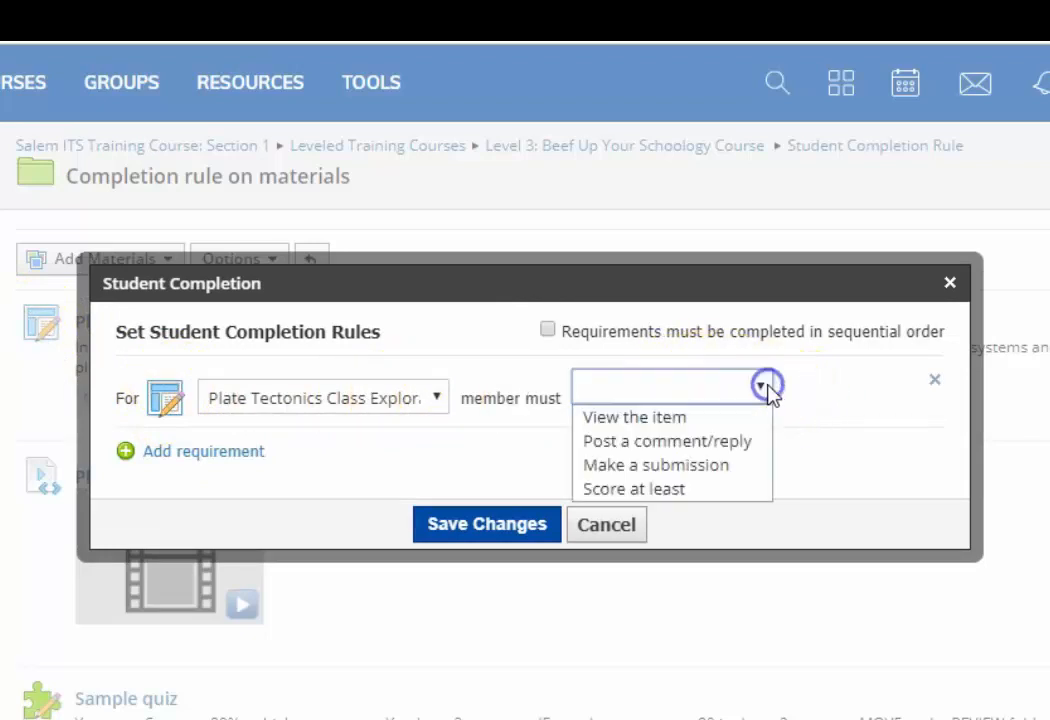
click(705, 466)
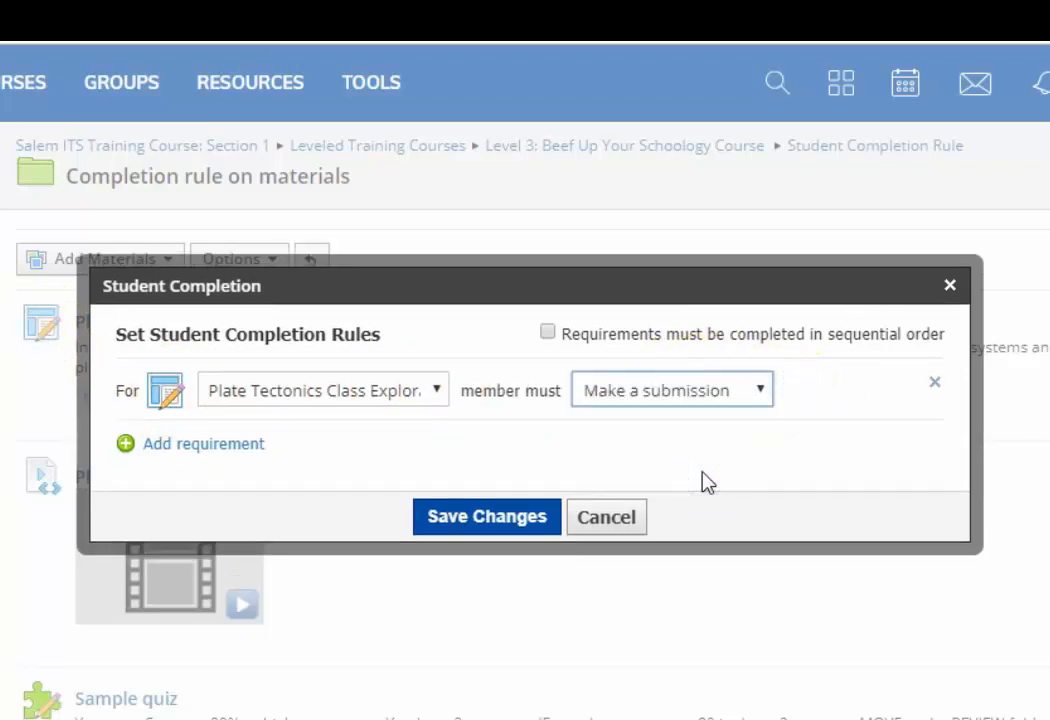
- Add a second requirement that members view the Plate Tectonics item
click(234, 446)
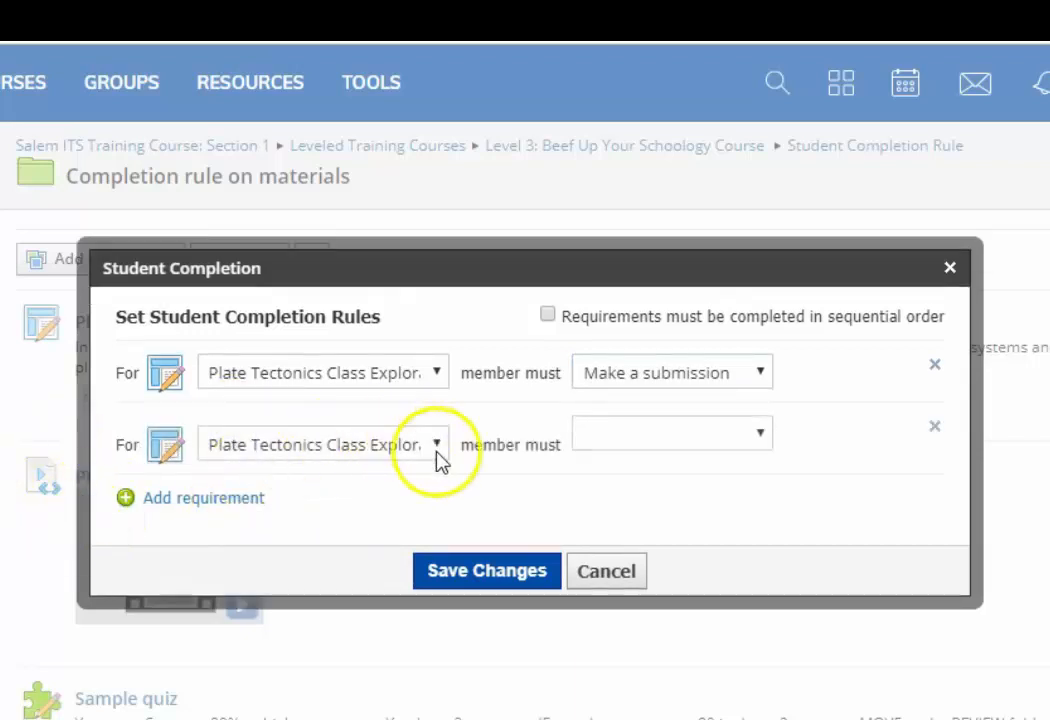
click(433, 452)
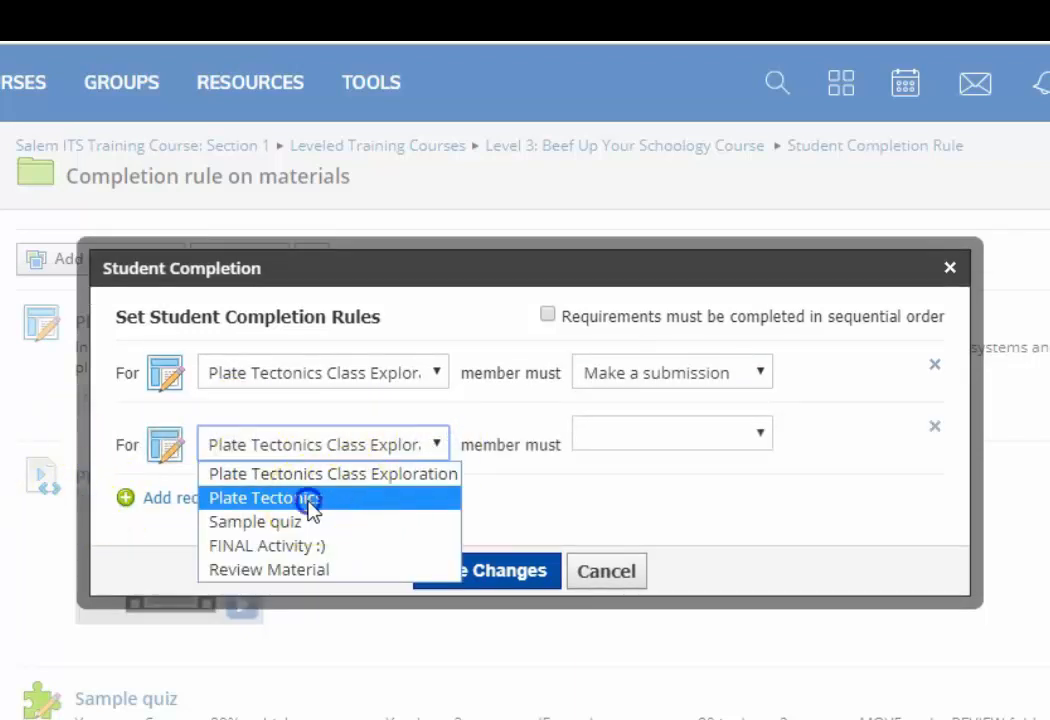
click(313, 510)
click(704, 438)
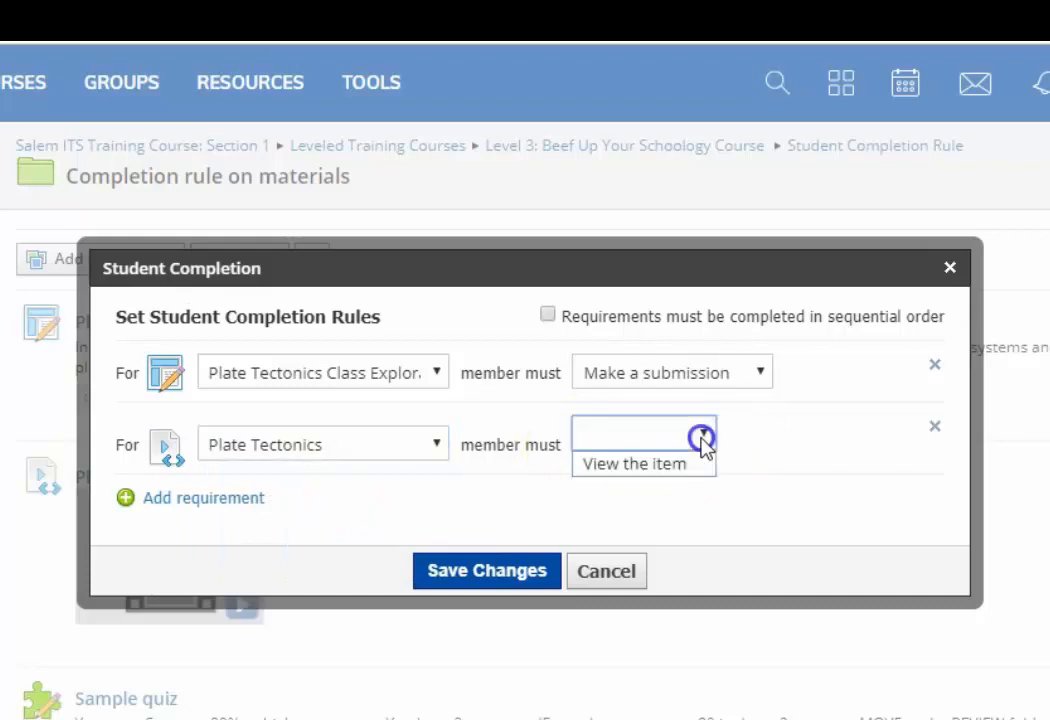
click(681, 466)
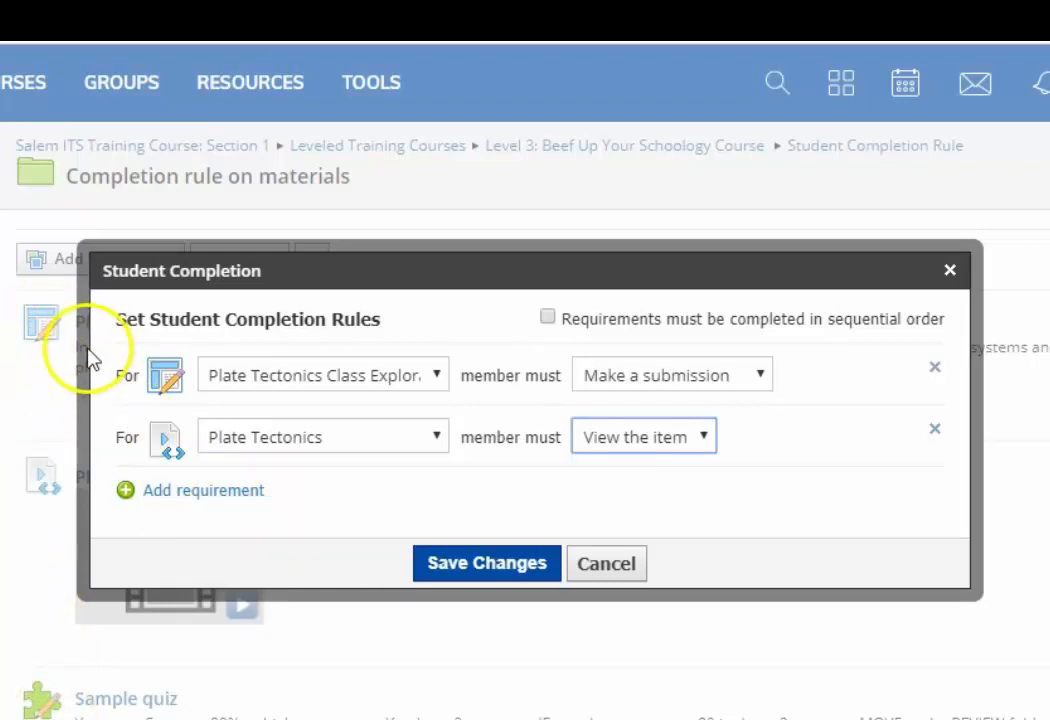
- Add a third requirement that members score at least 80 out of 100 on the Sample quiz
click(256, 490)
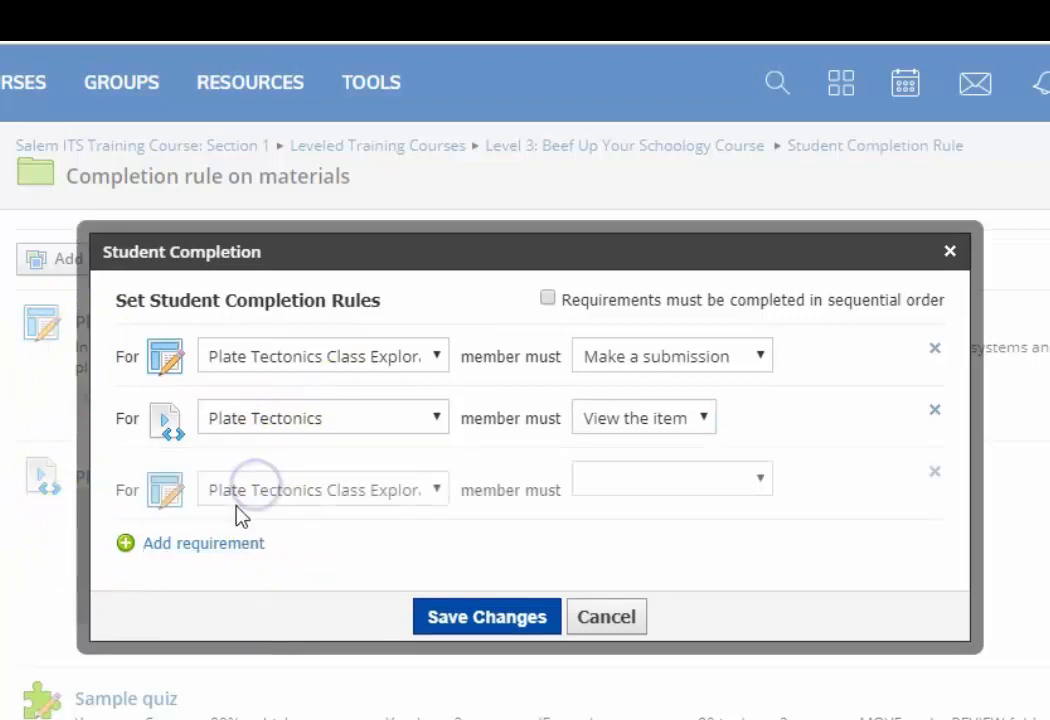
click(438, 494)
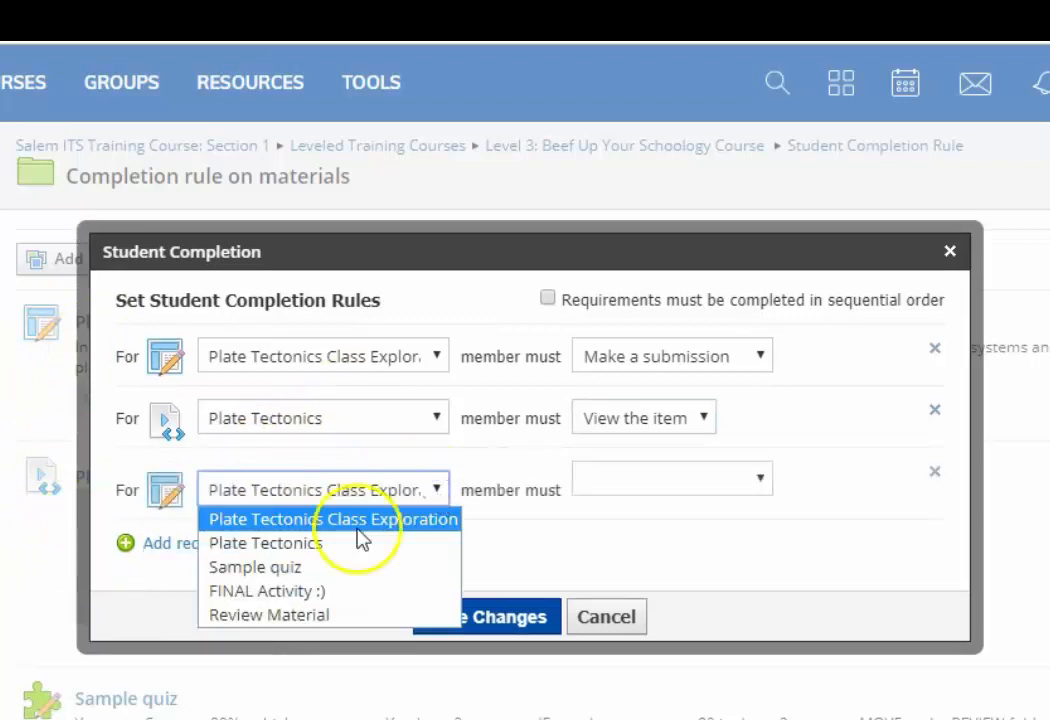
click(289, 570)
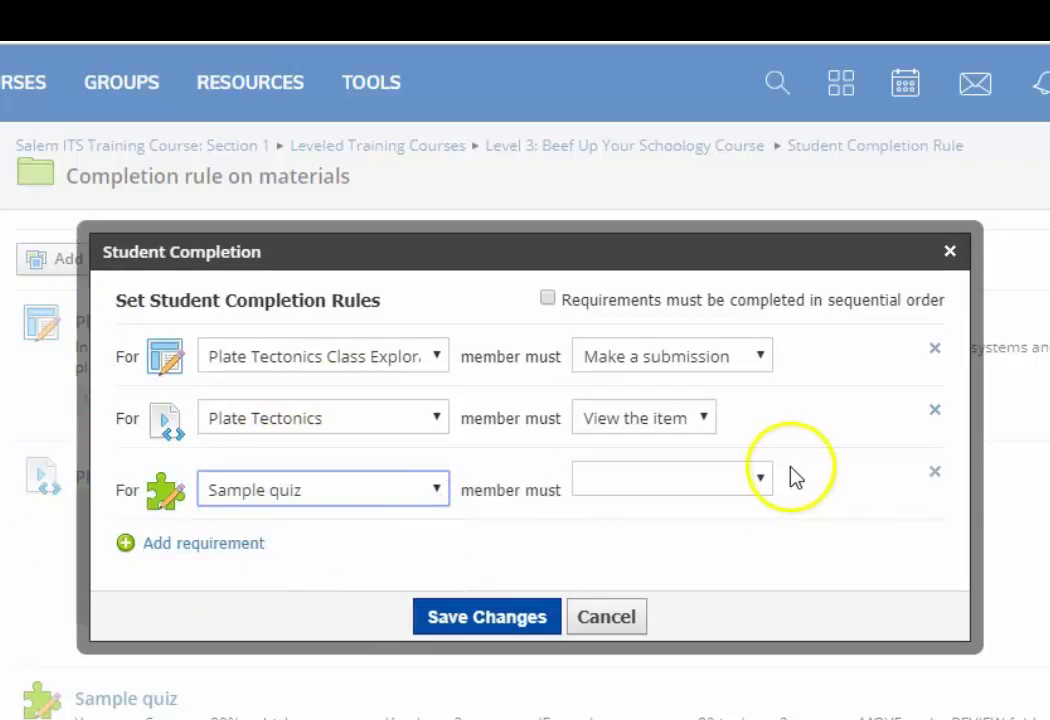
click(757, 484)
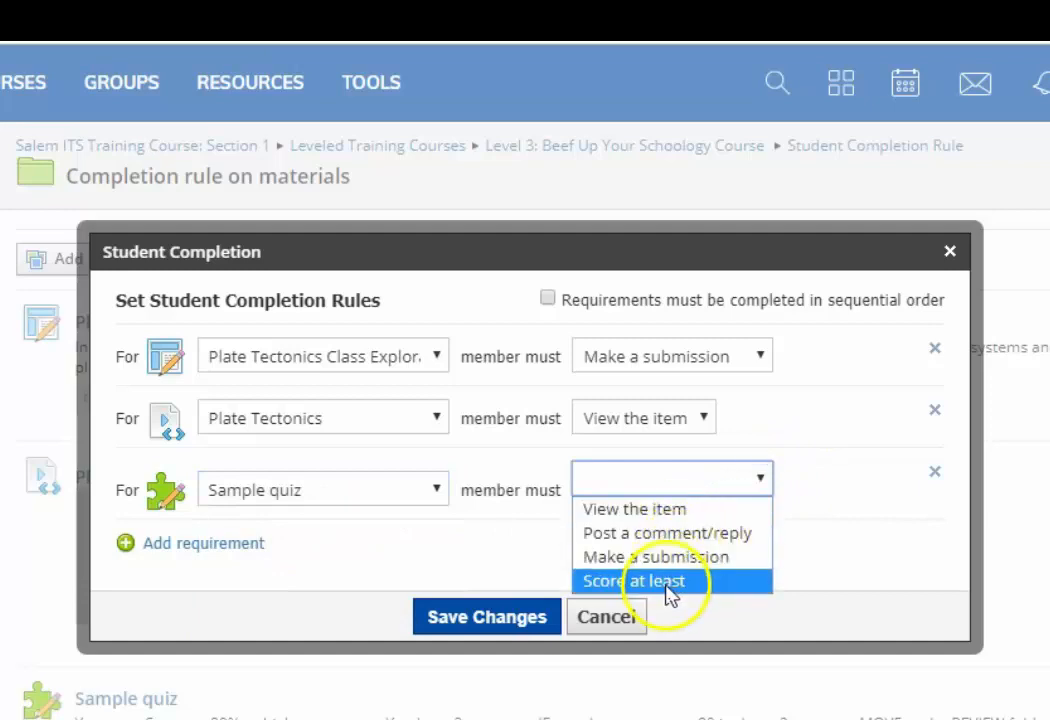
click(670, 581)
click(818, 482)
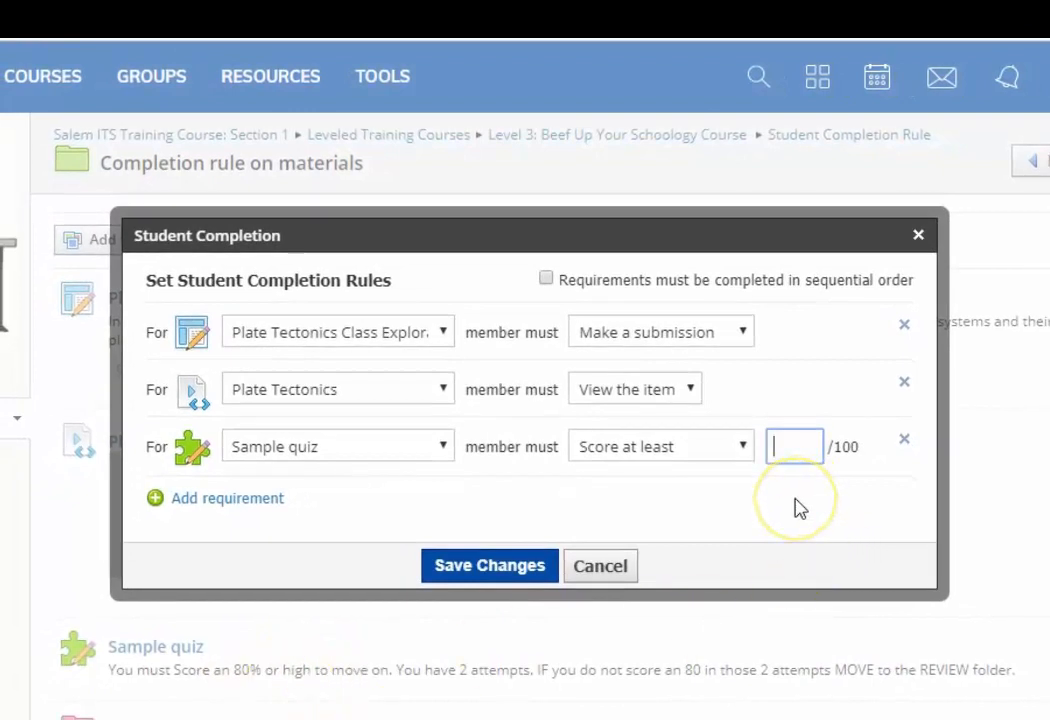
text(80)
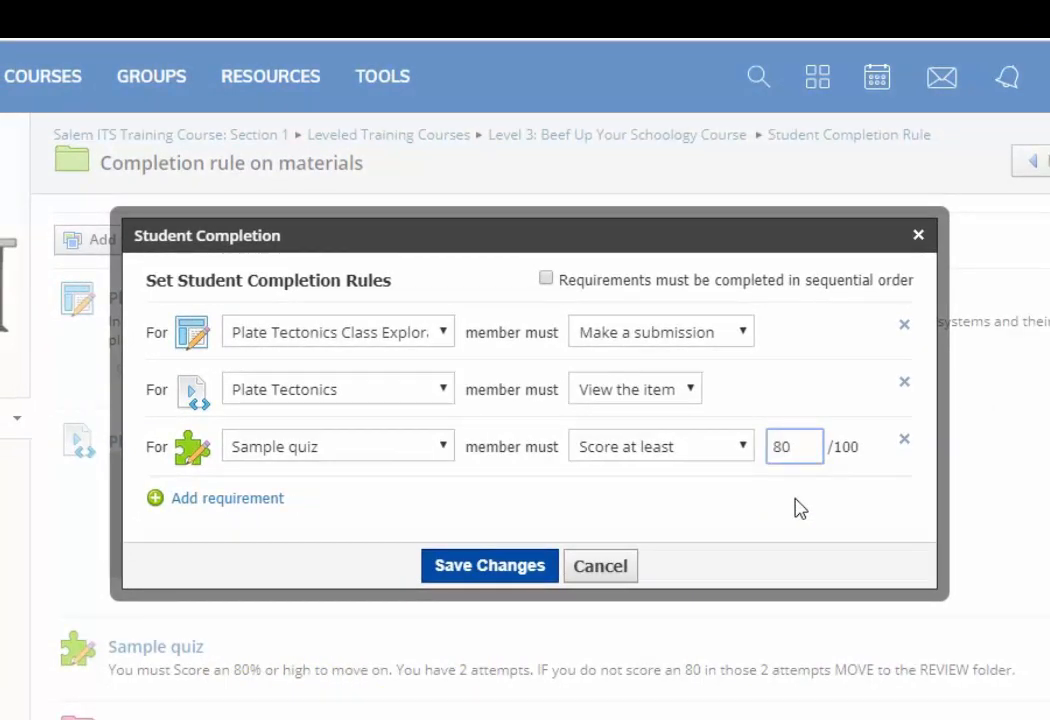
click(800, 508)
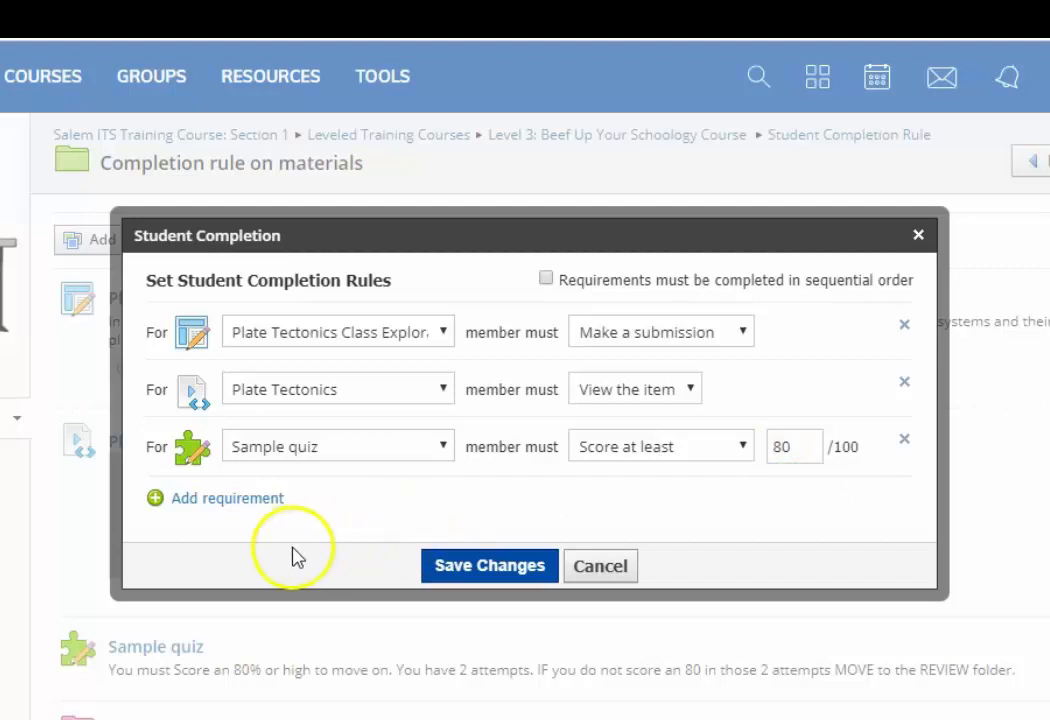
- Add a fourth requirement that members make a submission for the Sample quiz
click(226, 499)
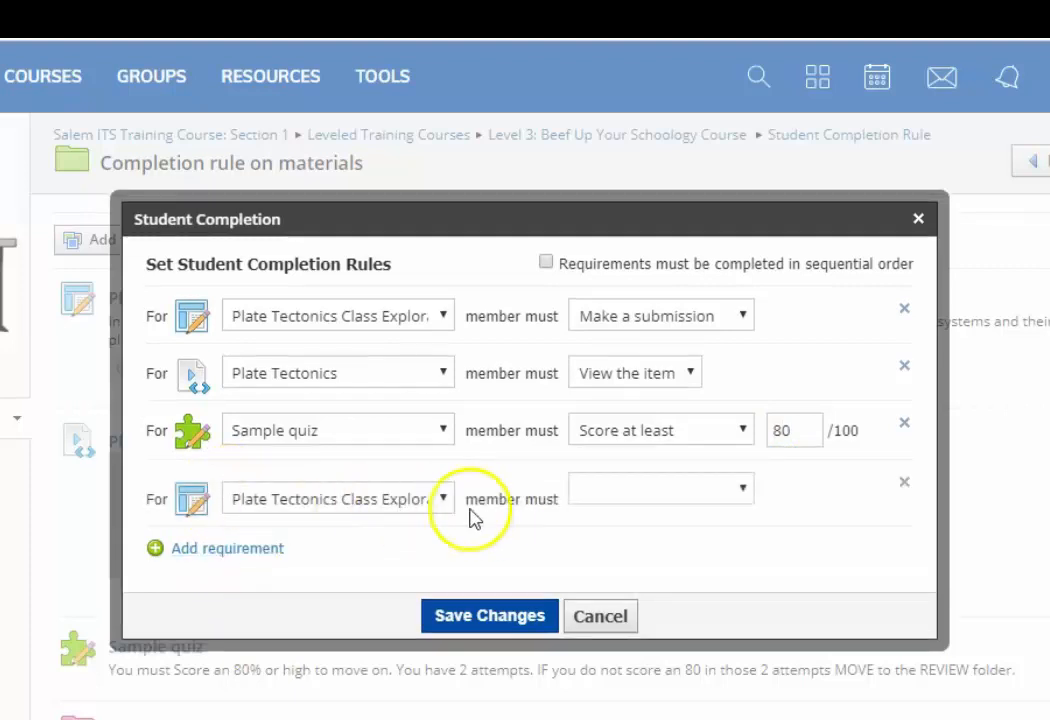
click(441, 497)
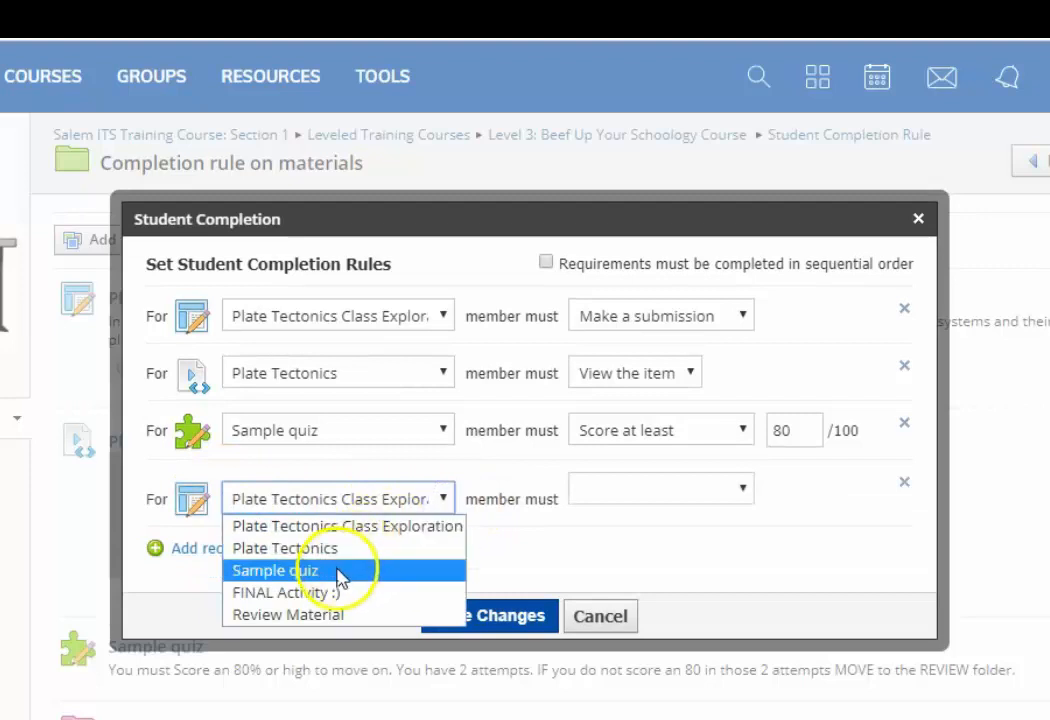
click(338, 572)
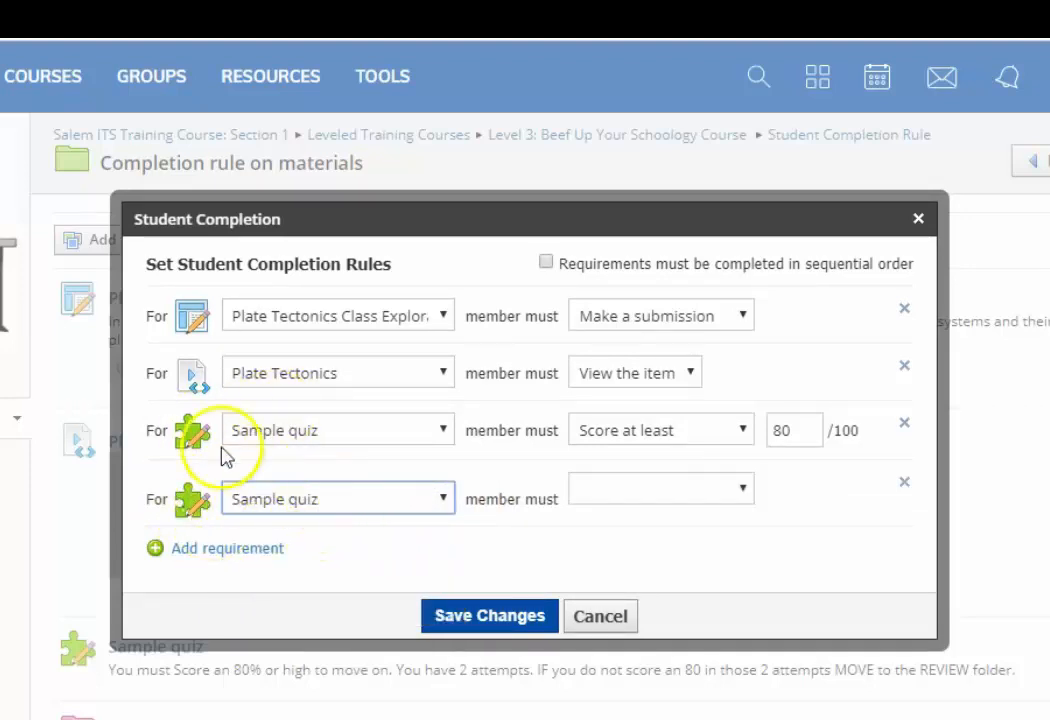
click(740, 492)
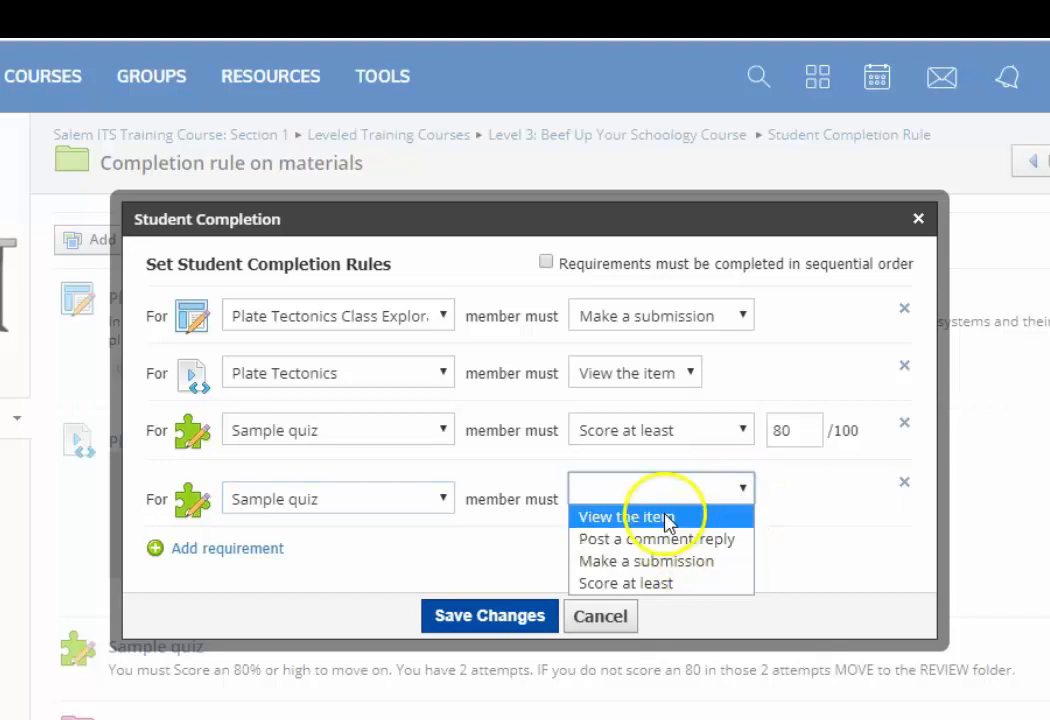
click(662, 563)
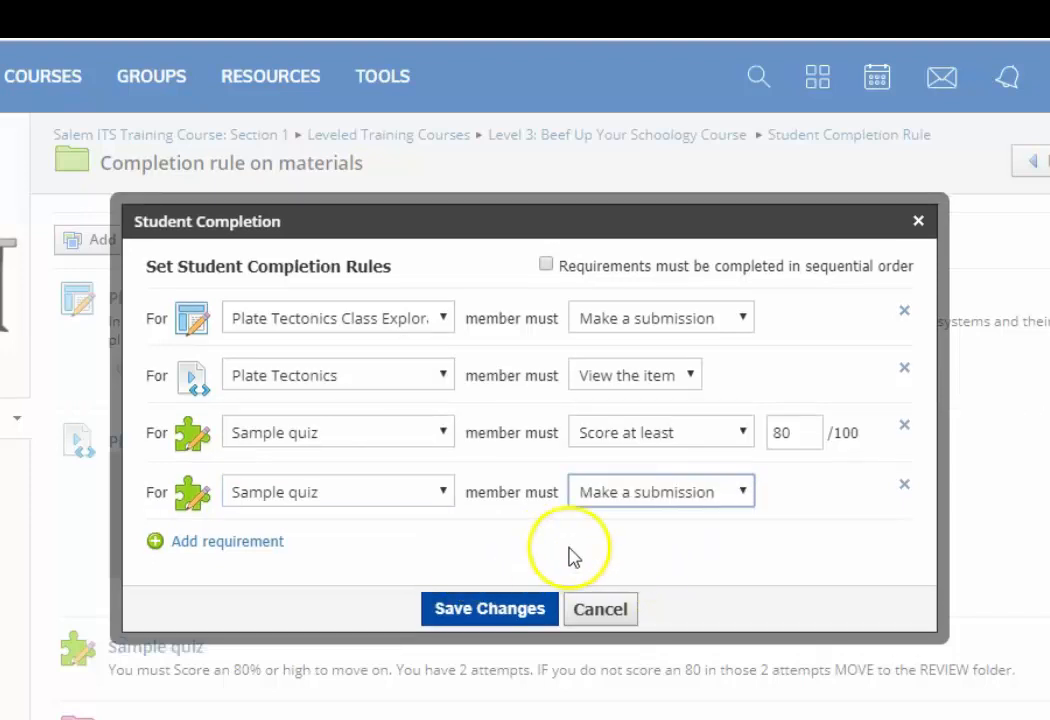
- Add a requirement that members complete the FINAL Activity :) folder, and require all requirements to be completed in sequential order
click(263, 553)
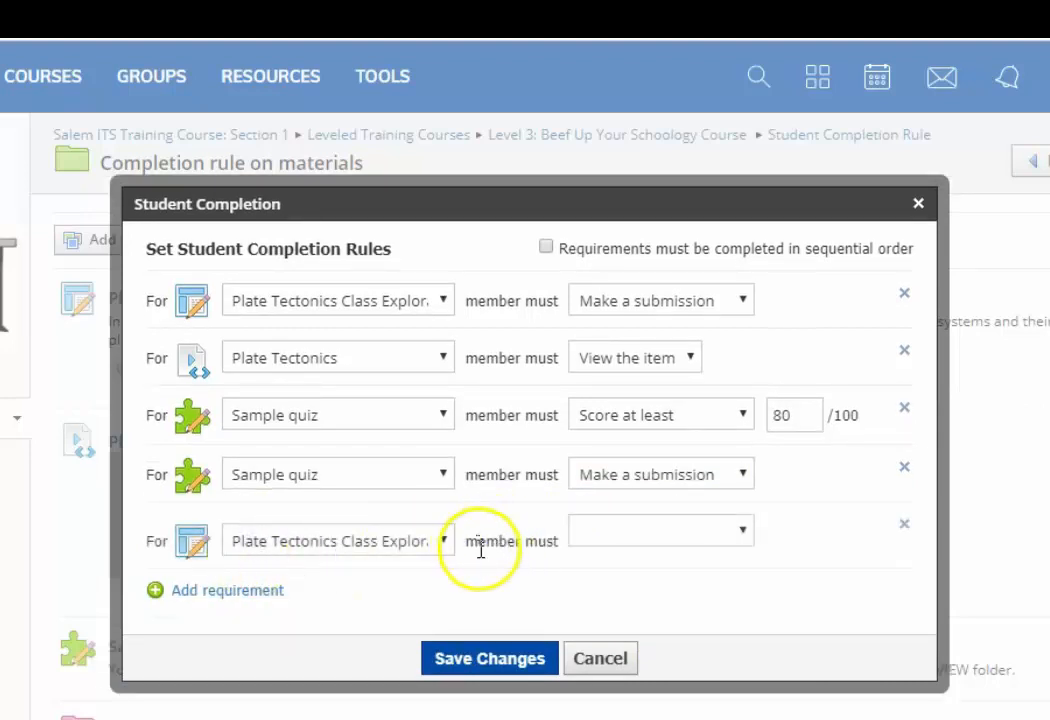
click(443, 538)
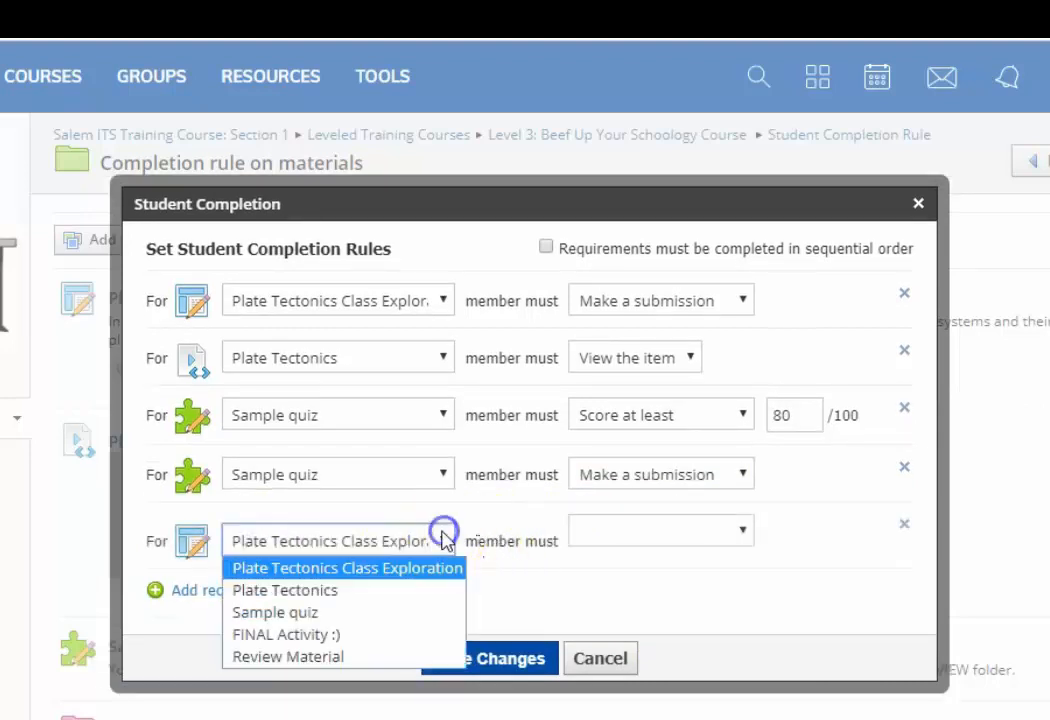
click(340, 634)
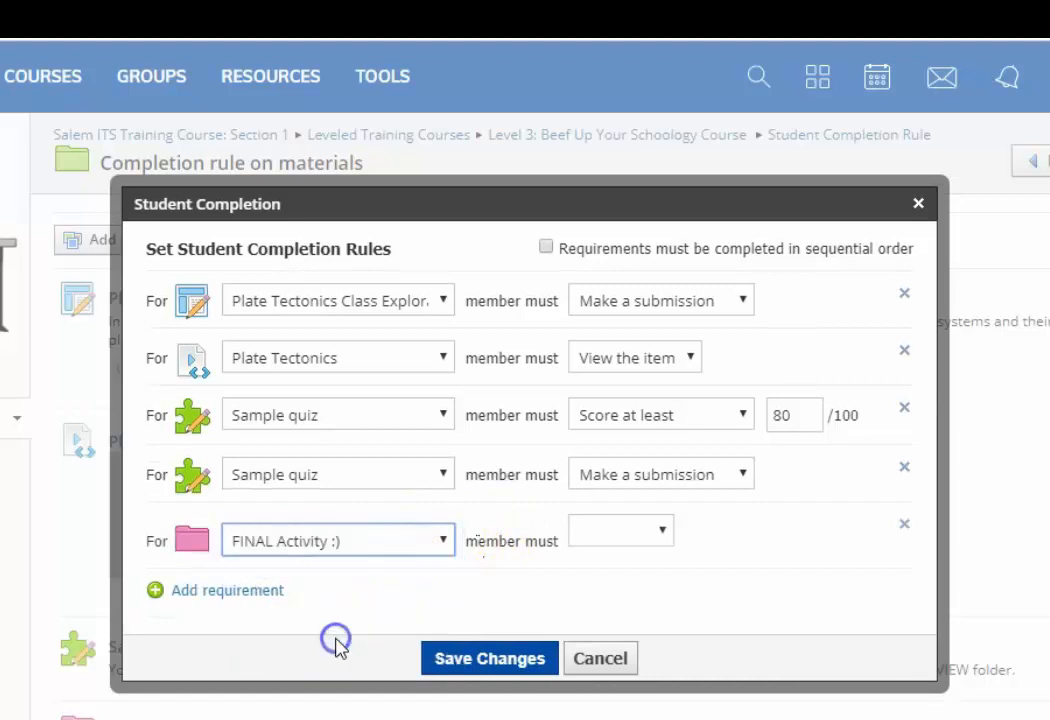
click(663, 531)
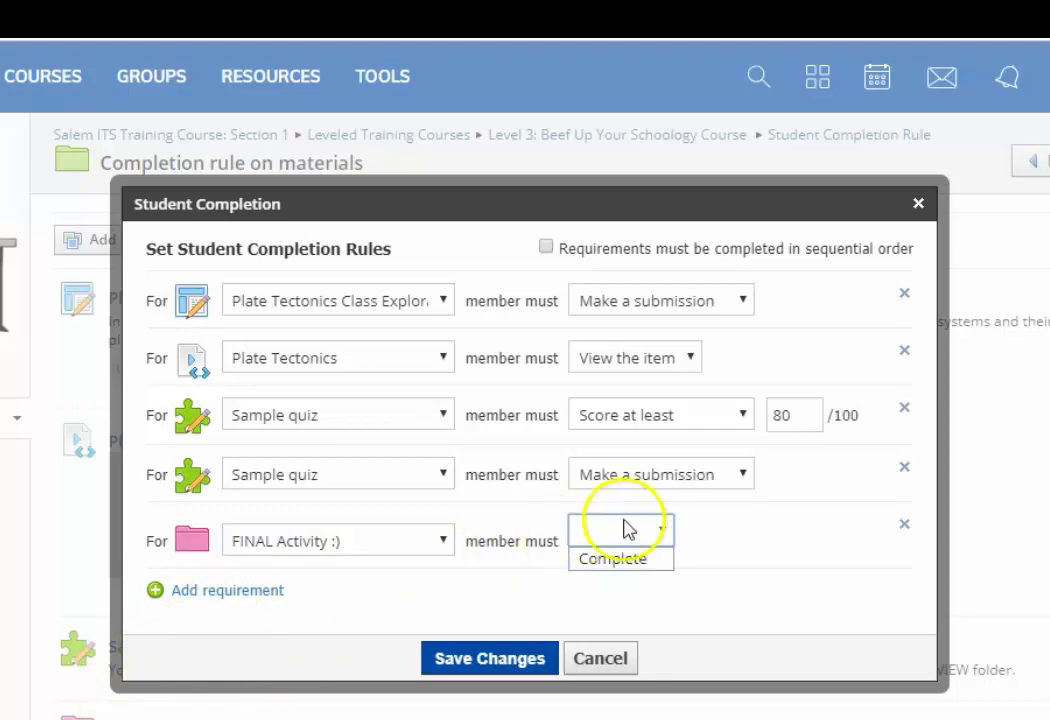
click(623, 560)
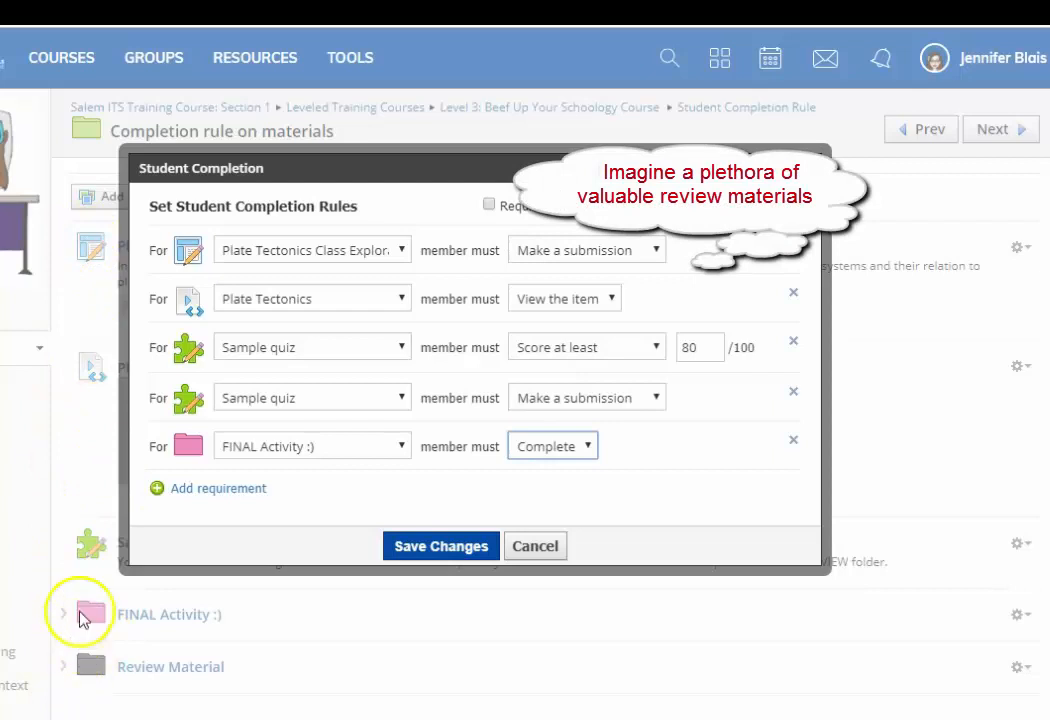
click(488, 206)
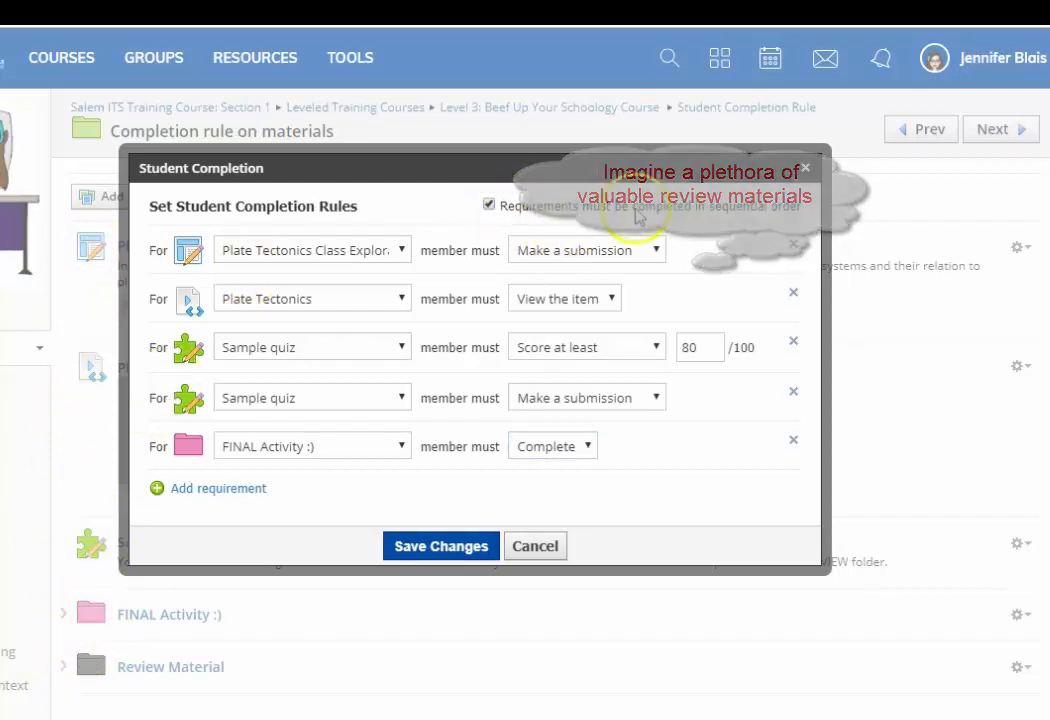
mouse_move(743, 221)
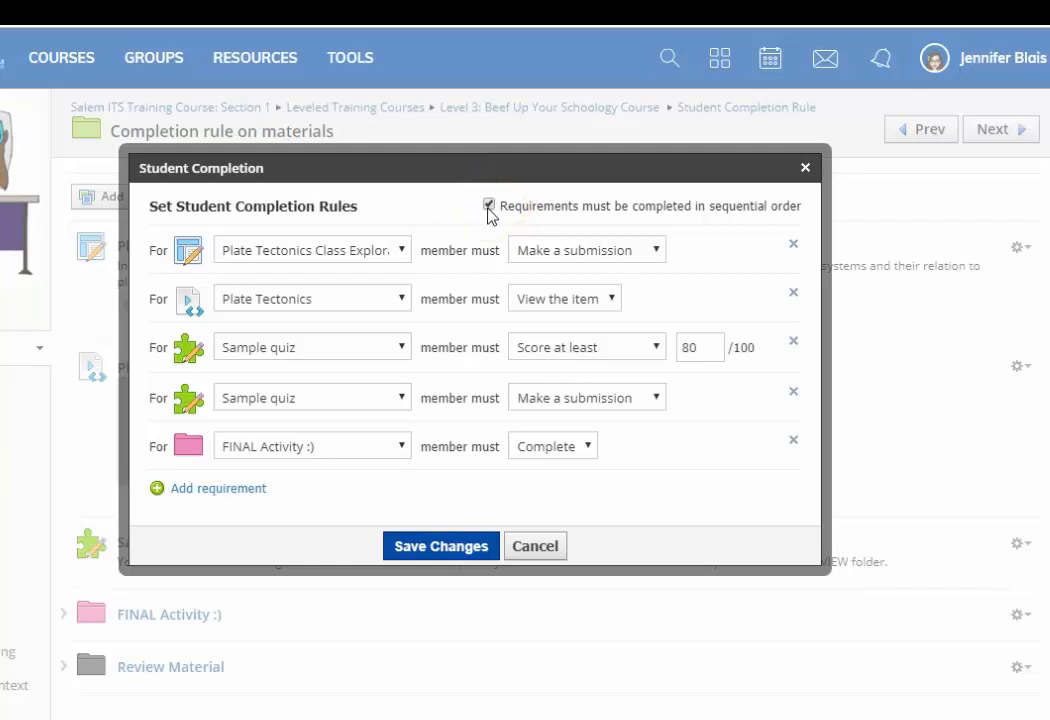
- Add a requirement that members post a comment/reply on Plate Tectonics Class Exploration
click(200, 492)
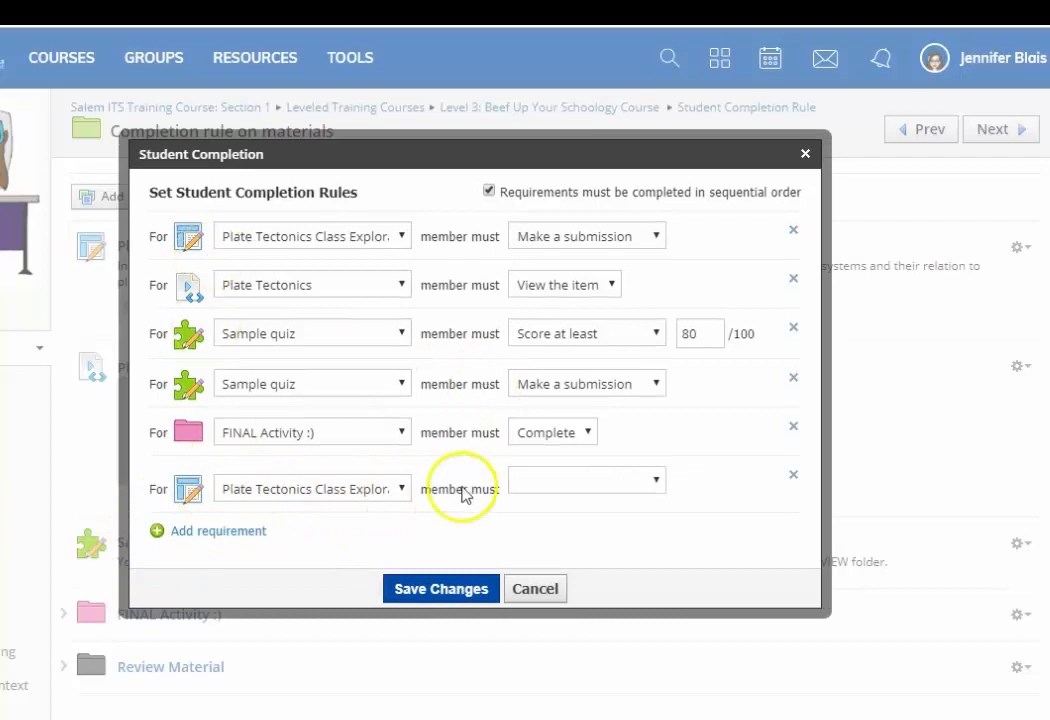
click(656, 479)
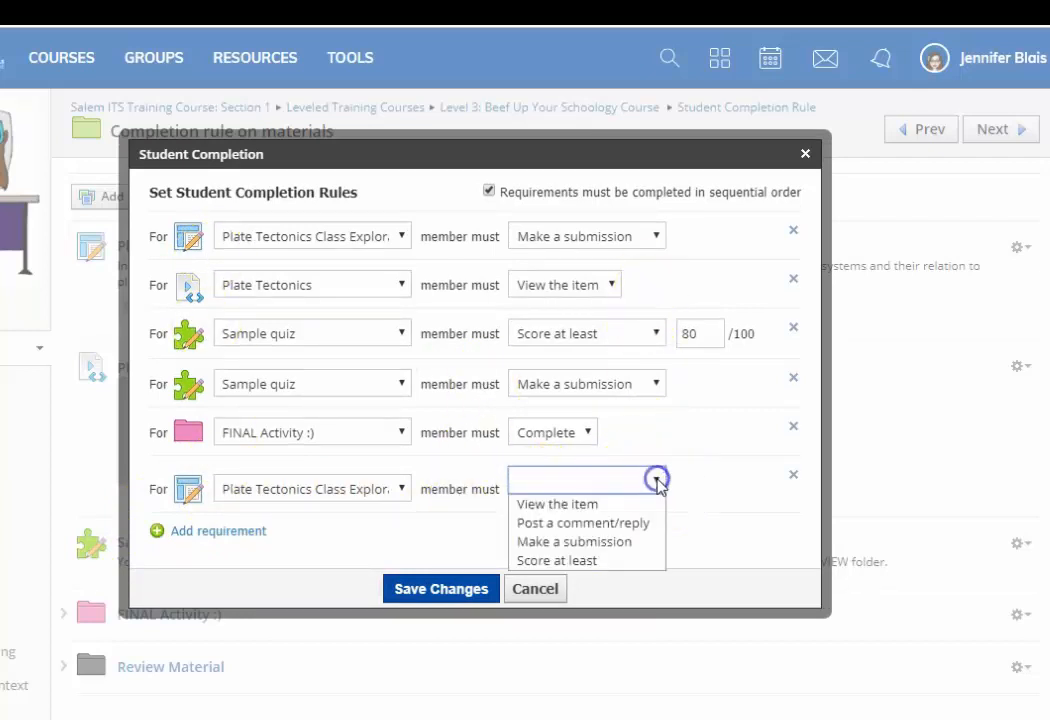
click(629, 523)
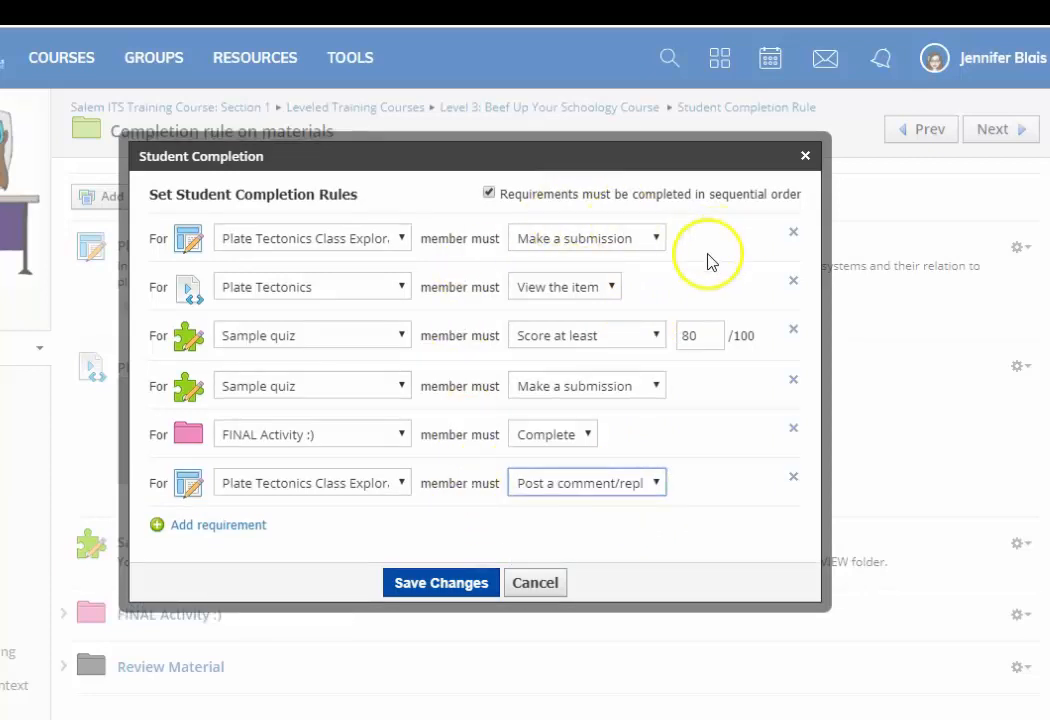
click(655, 487)
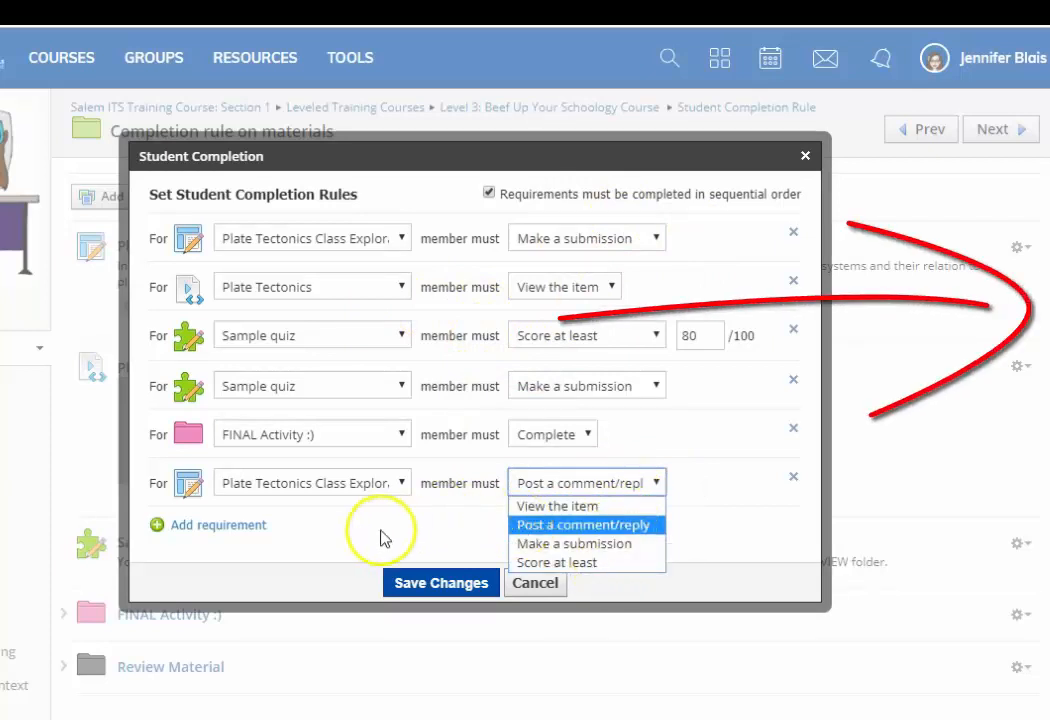
click(699, 532)
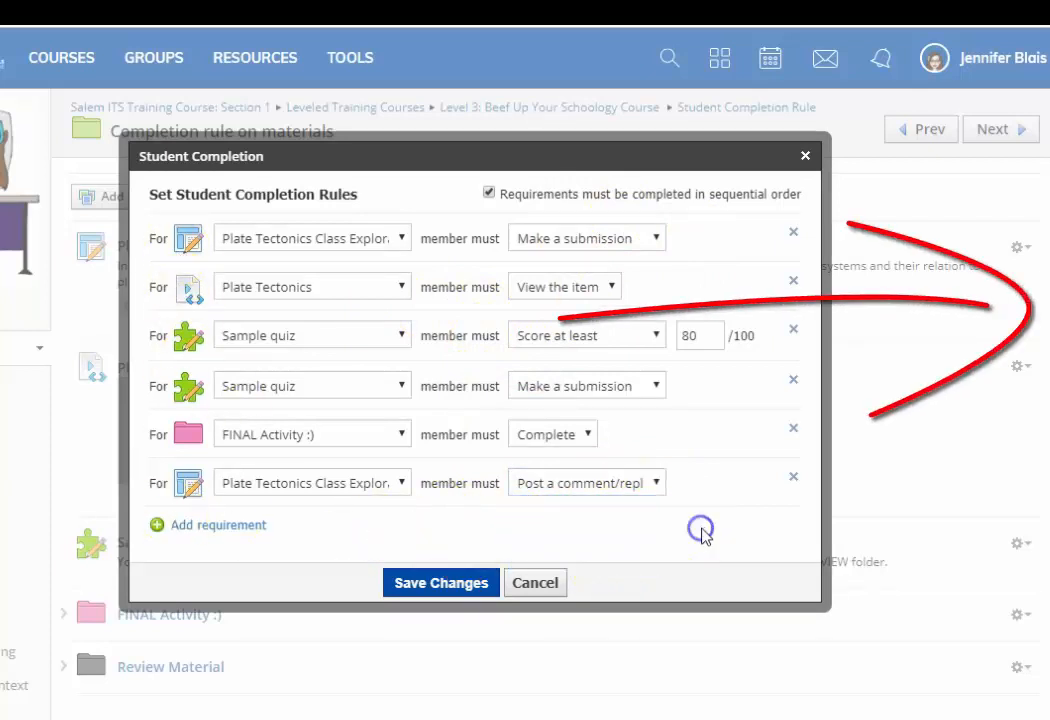
- Remove the comment/reply requirement and the Sample quiz submission requirement, and save the completion rules
click(794, 478)
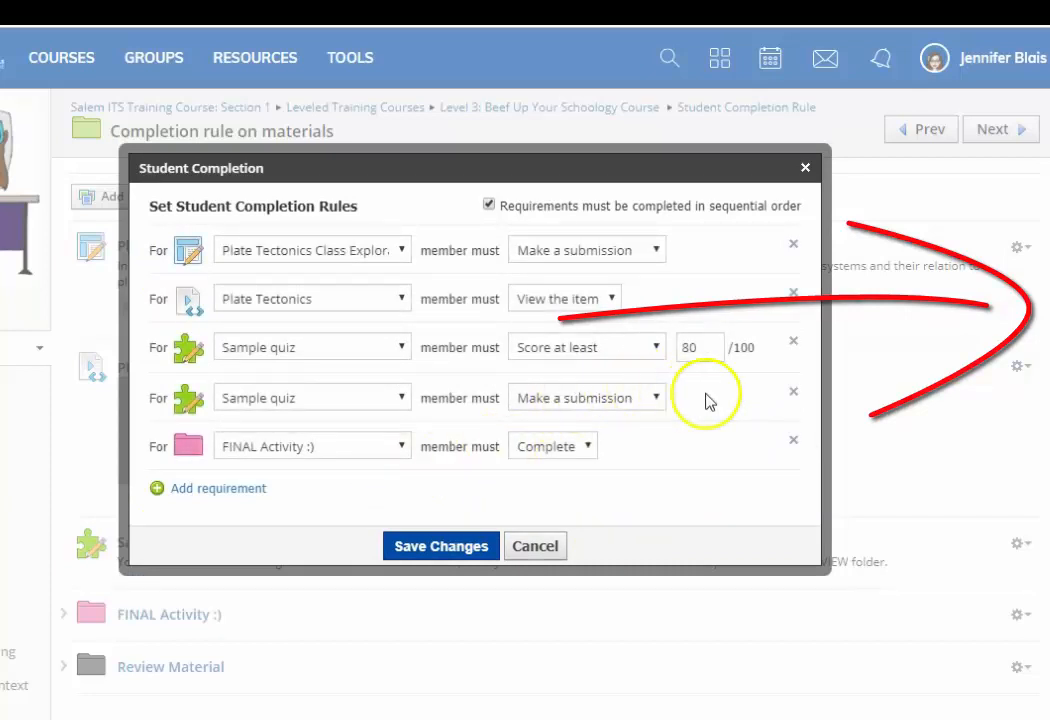
click(794, 393)
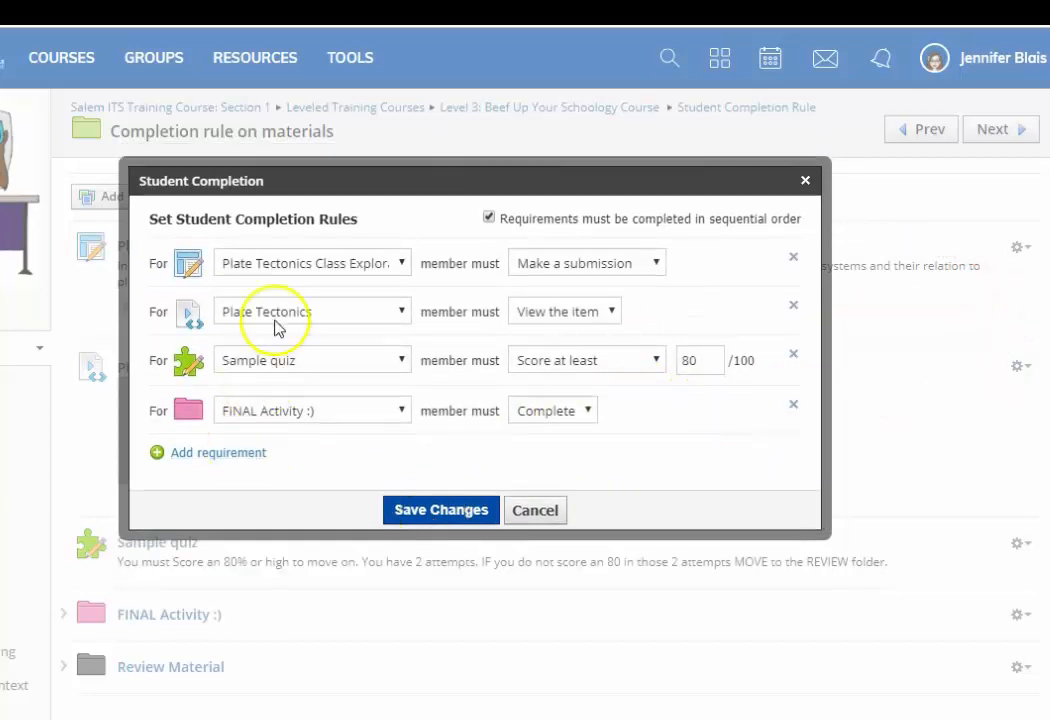
click(409, 515)
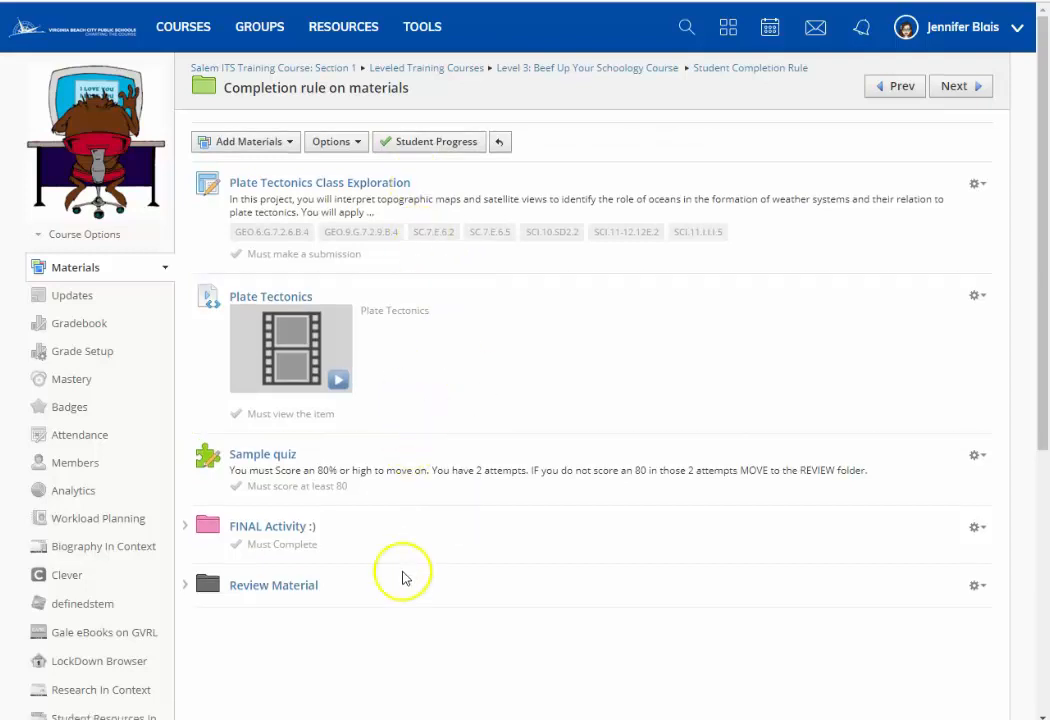
- Open the student progress for the Completion rule on materials folder and look through the members' completion percentages
click(437, 146)
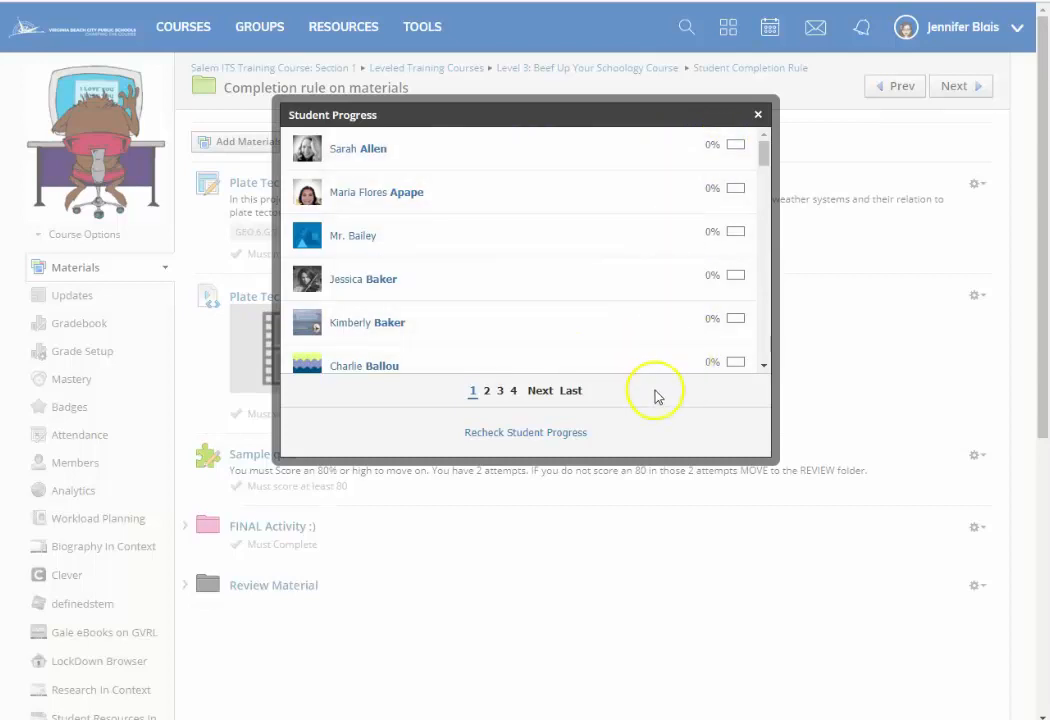
scroll(616, 230, down, 6)
scroll(646, 264, down, 5)
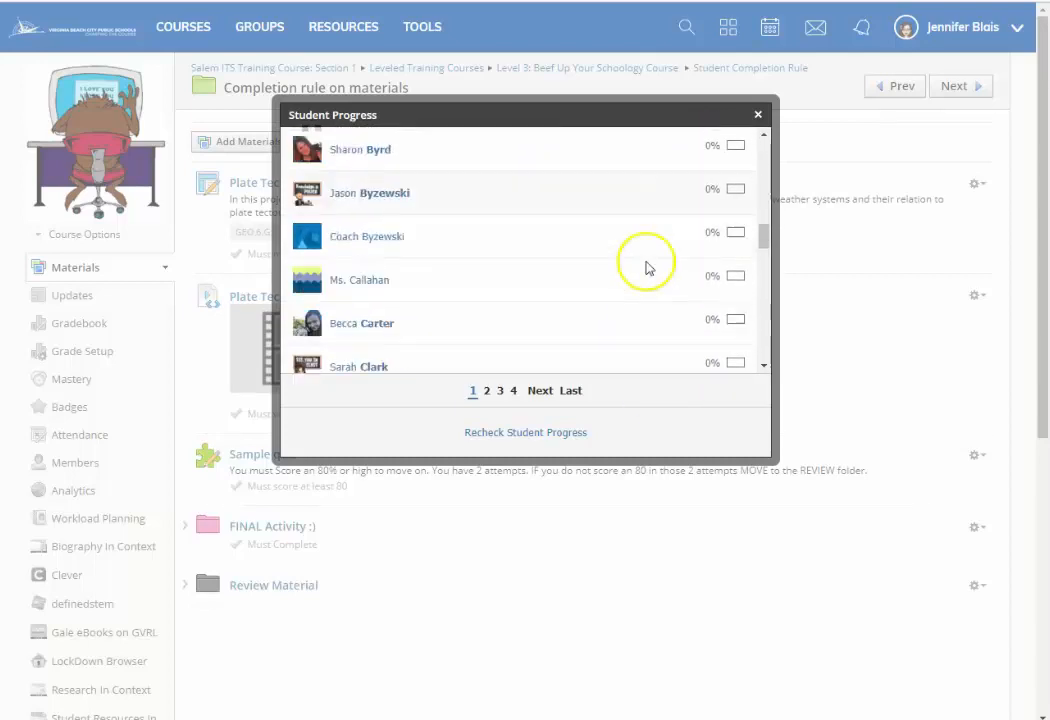
scroll(628, 290, up, 8)
scroll(625, 305, up, 5)
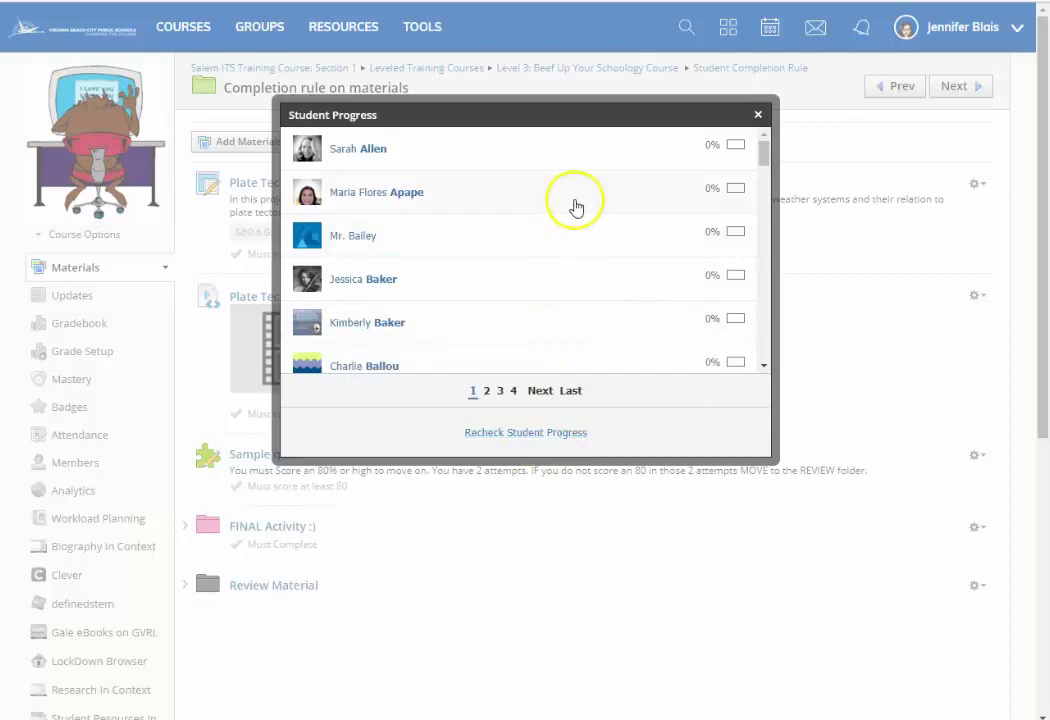
scroll(603, 203, down, 4)
scroll(640, 275, up, 4)
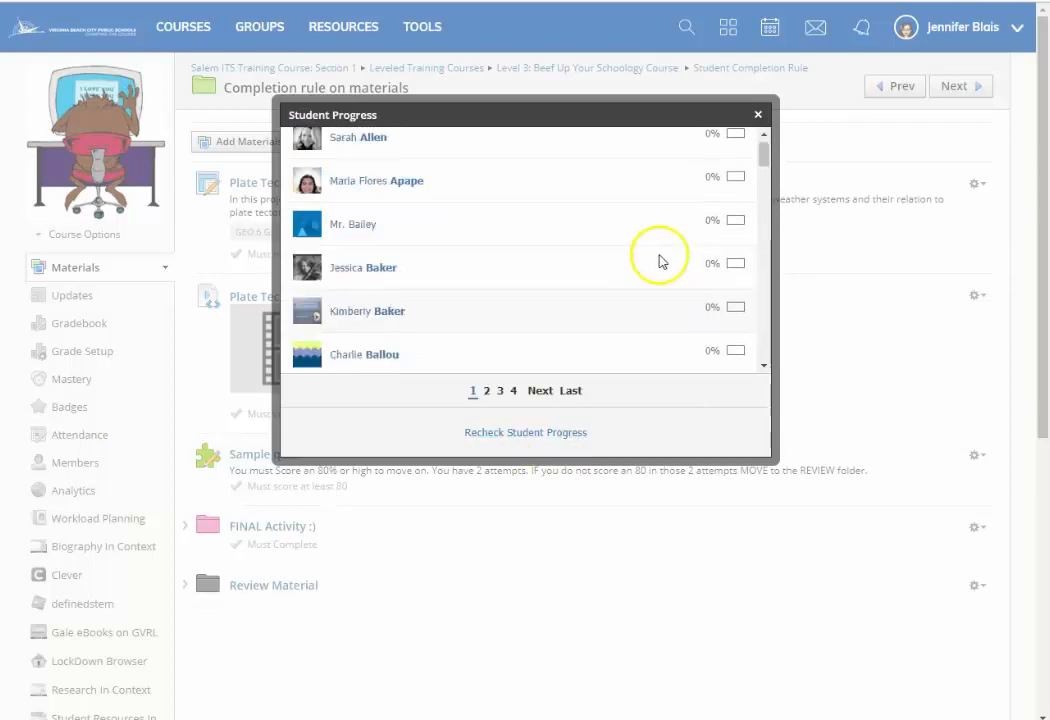